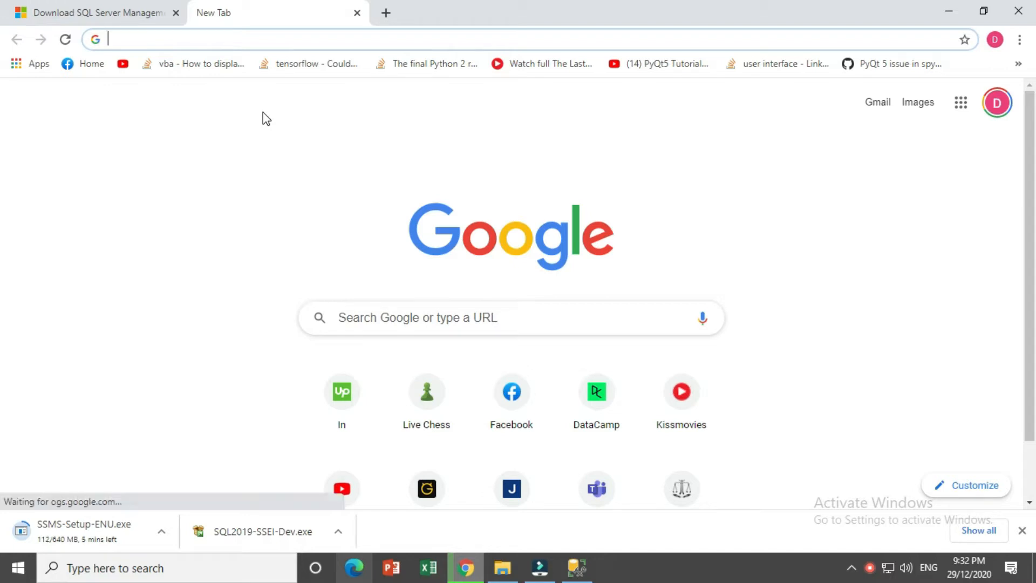
Search the web for "ssms sql server download" and open Microsoft's Download SQL Server Management Studio (SSMS) page at its download section
type("s")
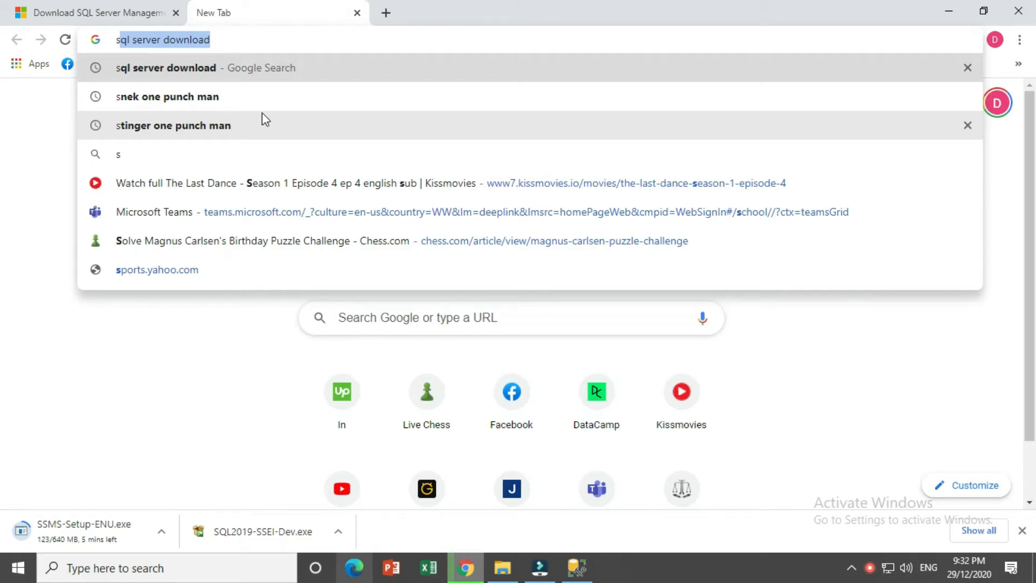
key("BackSpace")
key("BackSpace")
type("ss")
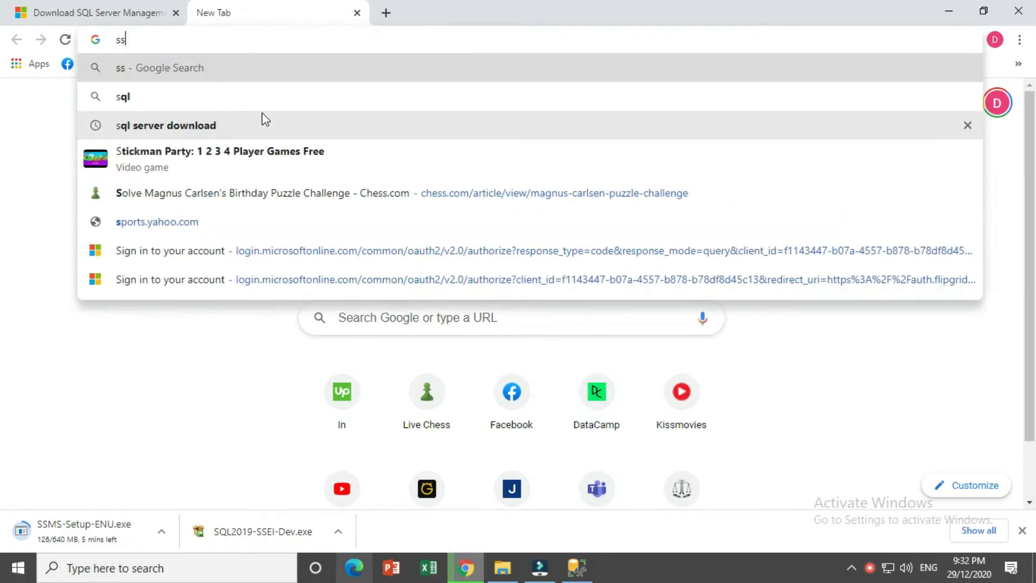
type("ms sql server download")
key("Return")
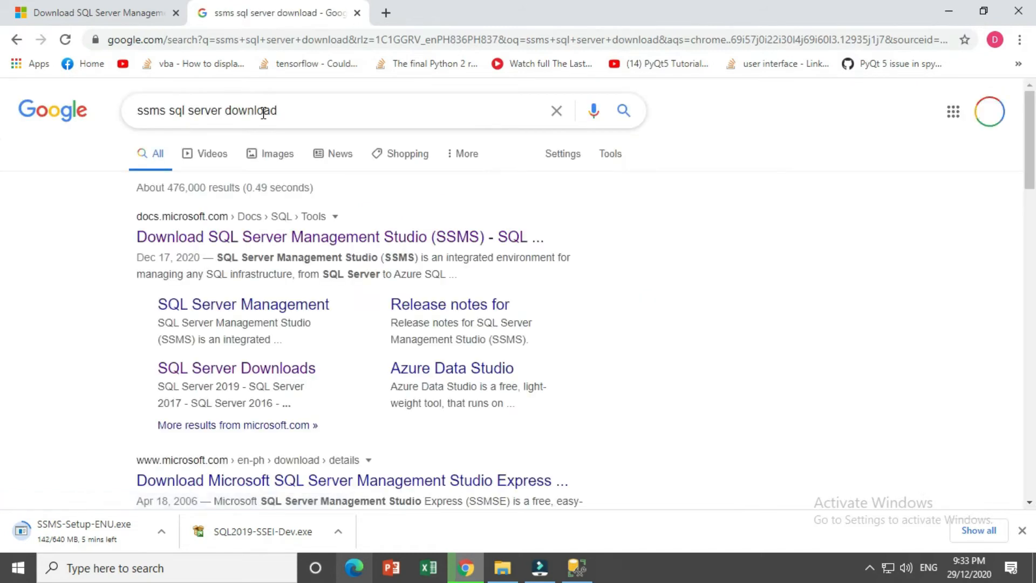
left_click(248, 238)
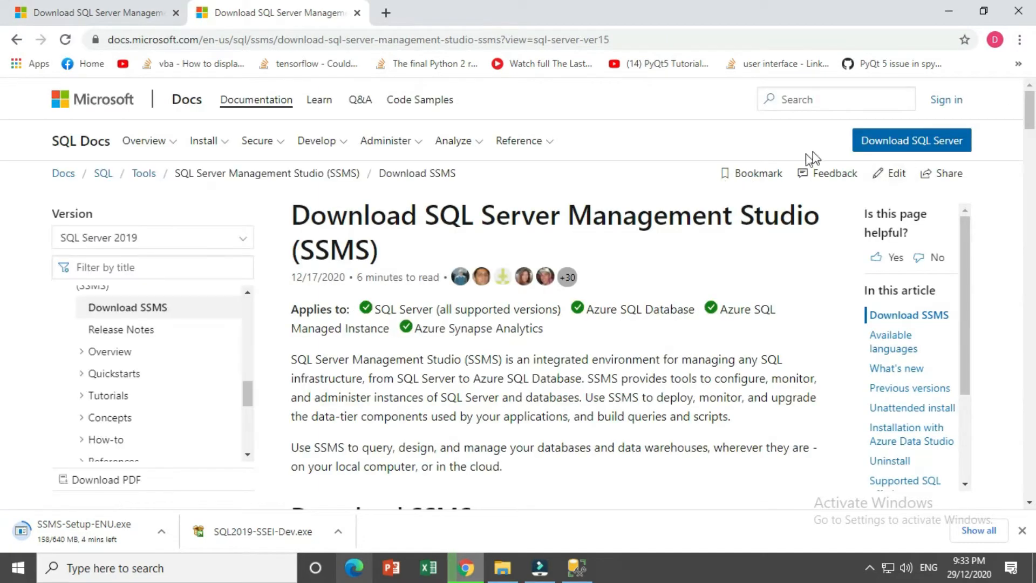
scroll(540, 281, "down", 4)
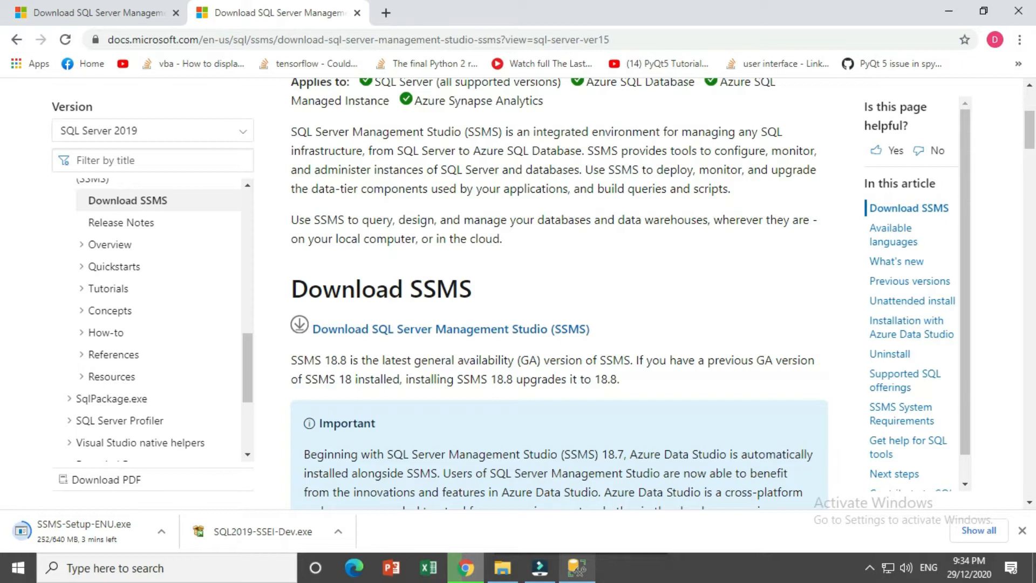
left_click(539, 567)
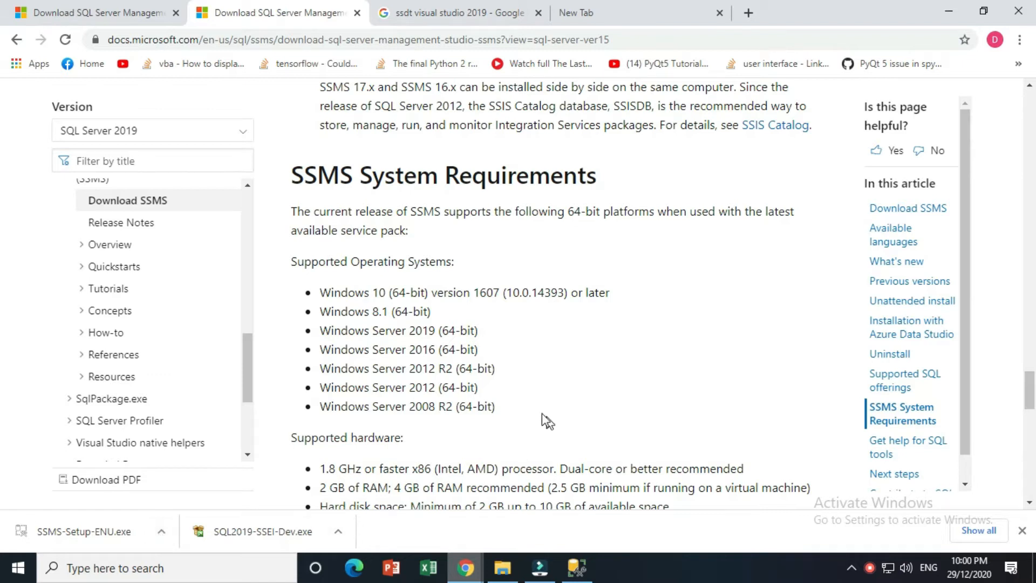
Look through the SSMS download page, from the download section and unattended install to the SSMS System Requirements
scroll(579, 350, "down", 1)
scroll(591, 342, "up", 15)
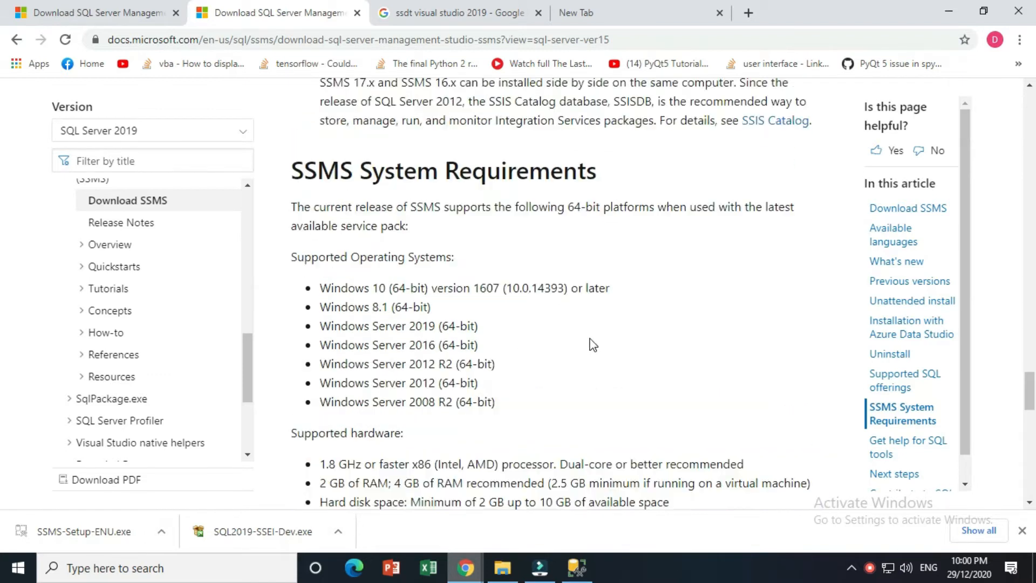
scroll(591, 343, "up", 10)
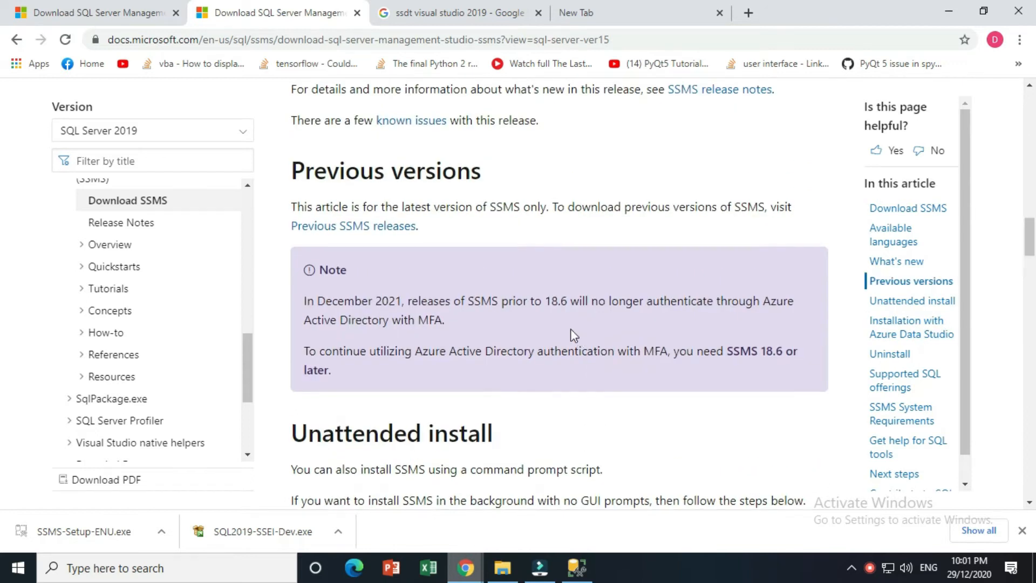
scroll(600, 281, "up", 12)
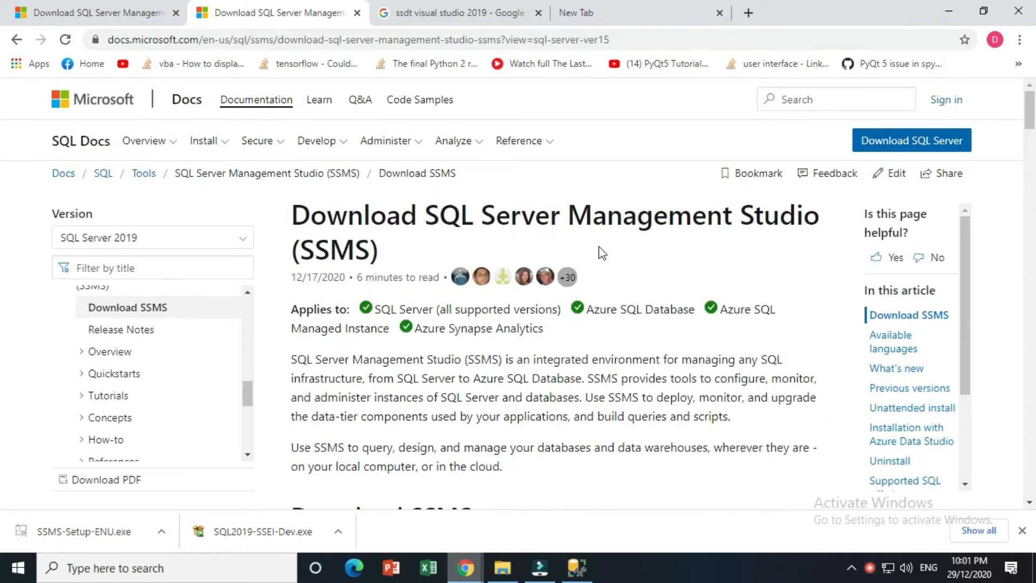
scroll(600, 249, "down", 5)
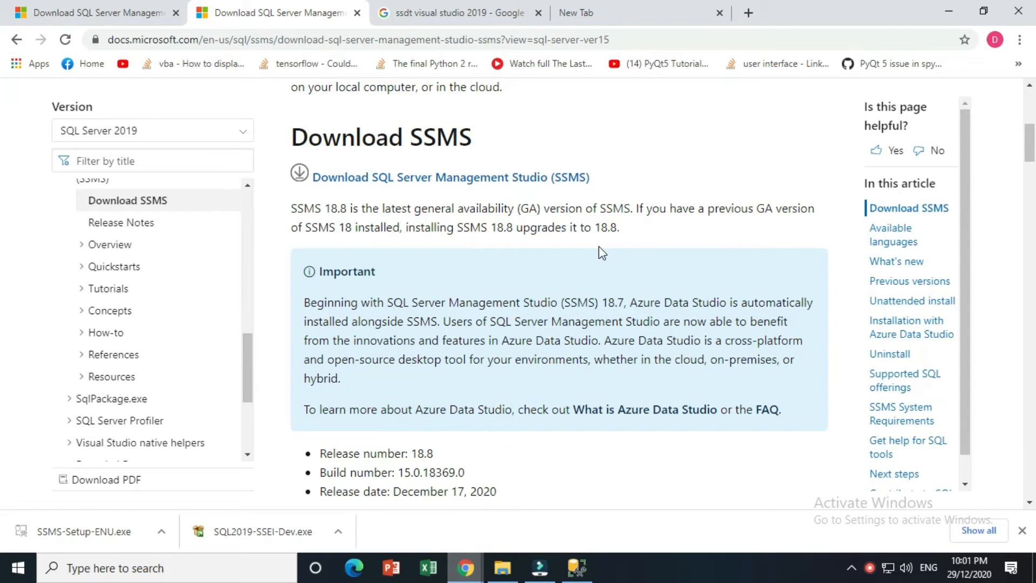
scroll(602, 253, "down", 15)
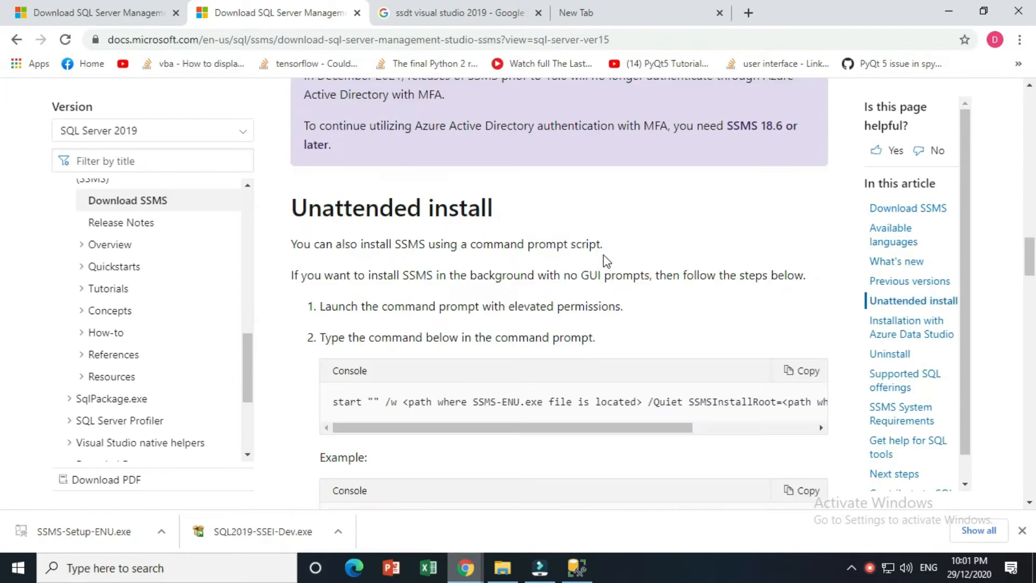
scroll(612, 251, "down", 8)
scroll(613, 251, "up", 5)
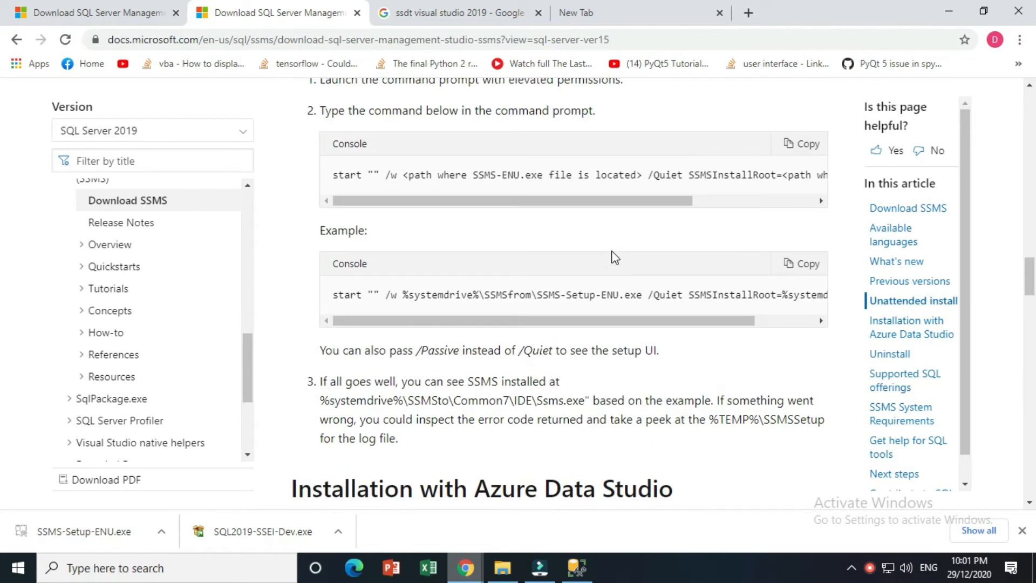
scroll(613, 251, "down", 5)
scroll(612, 251, "up", 5)
scroll(613, 251, "up", 5)
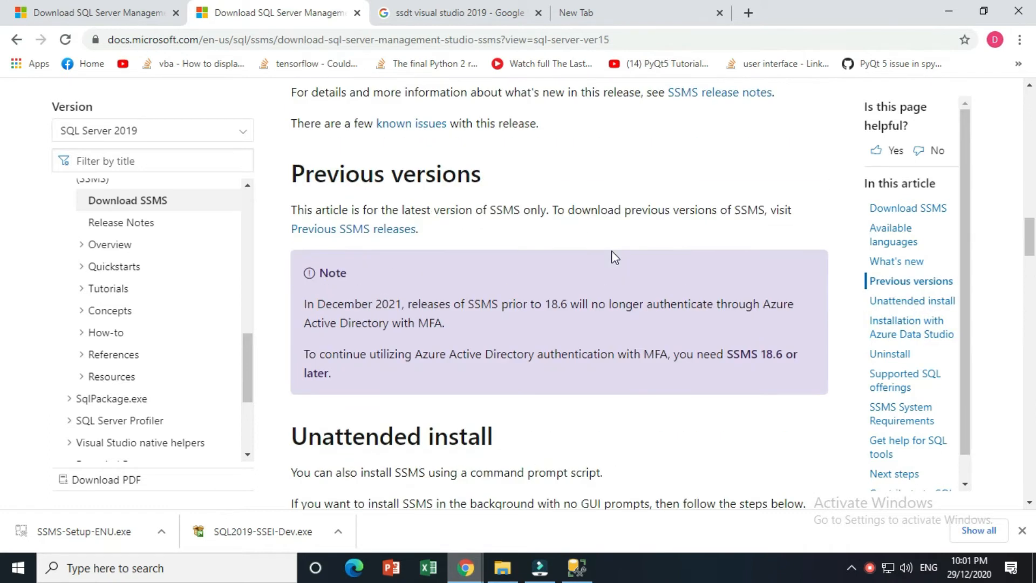
scroll(613, 250, "down", 10)
scroll(615, 256, "down", 15)
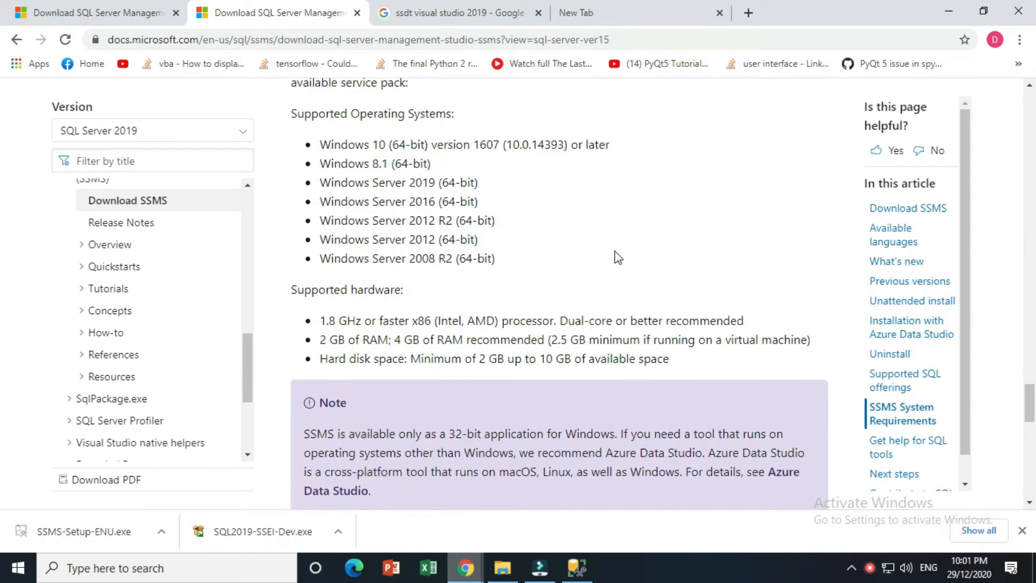
scroll(615, 256, "down", 5)
scroll(615, 252, "up", 15)
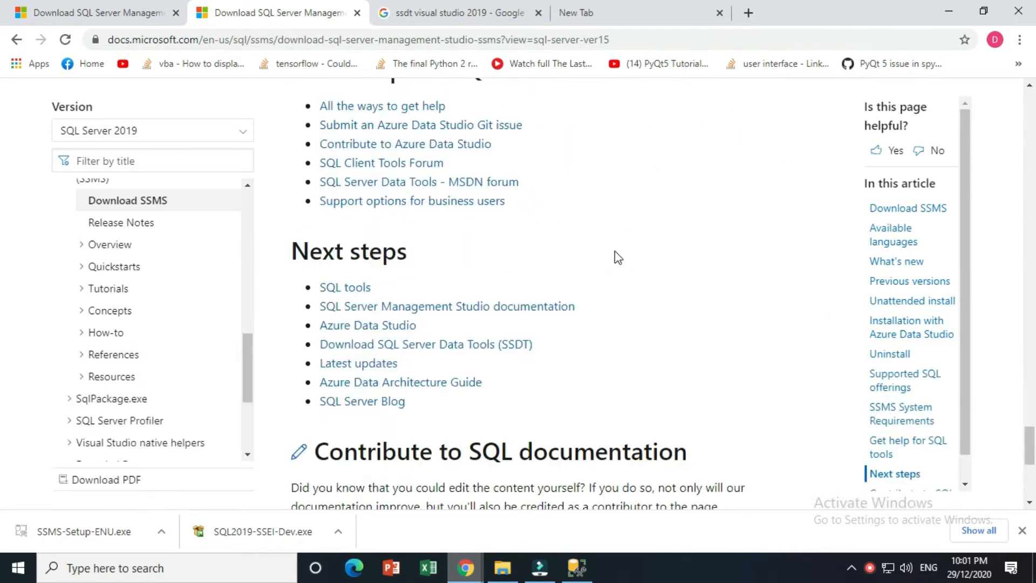
scroll(617, 251, "down", 3)
scroll(617, 252, "down", 4)
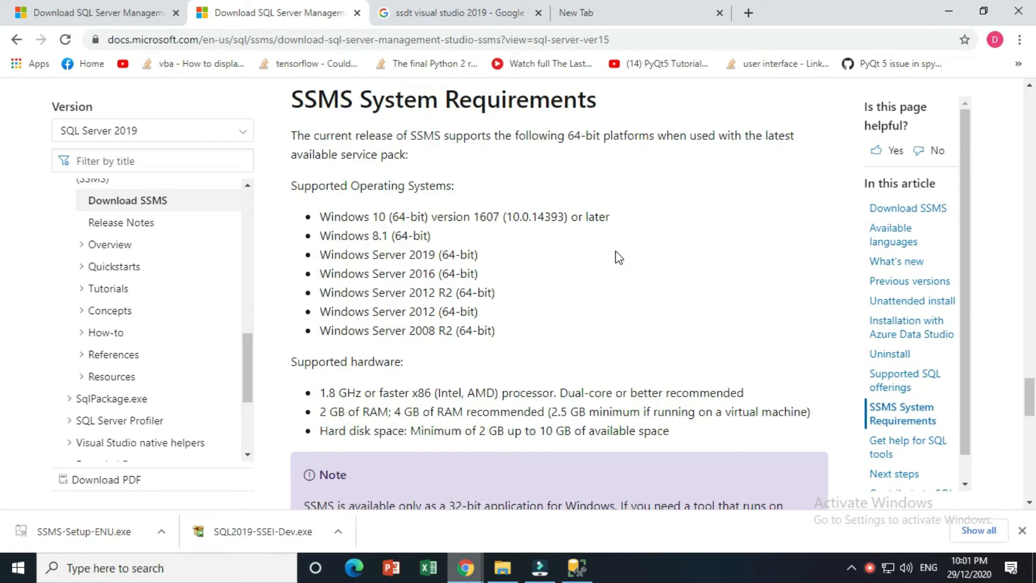
Review the supported operating systems, supported hardware and hard disk space listed in the SSMS System Requirements
left_click_drag(539, 323, 311, 213)
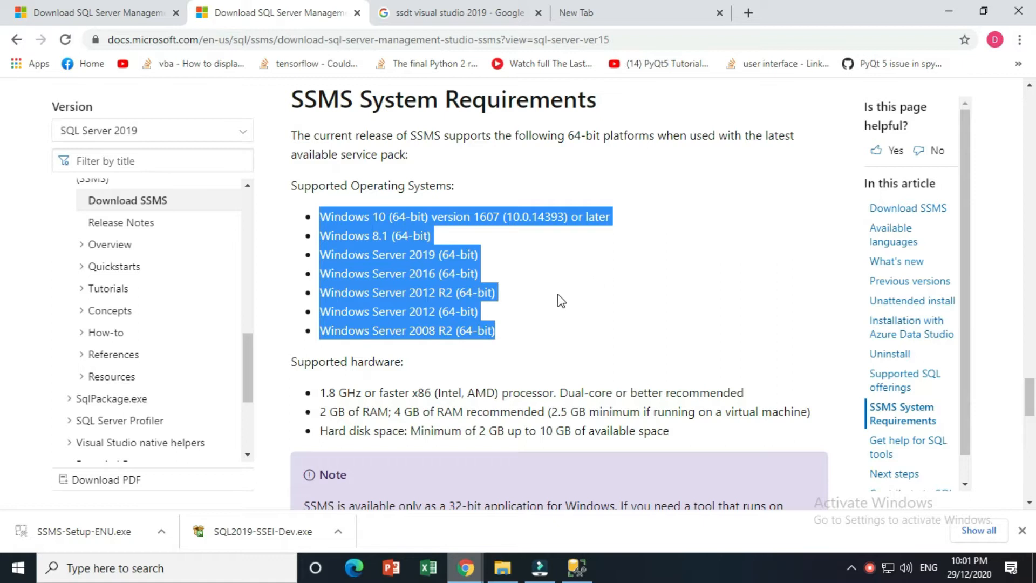
left_click_drag(555, 471, 287, 361)
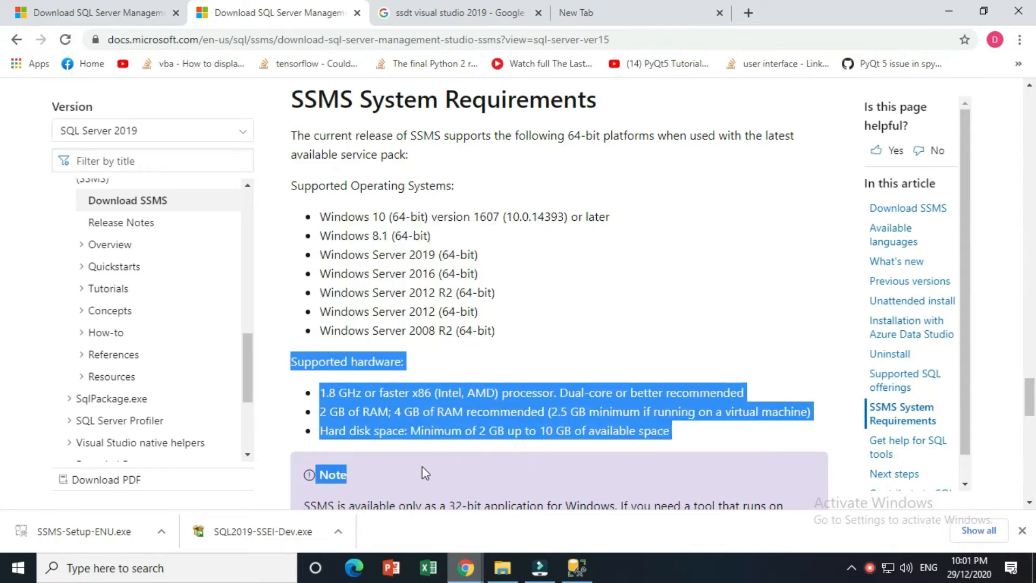
left_click(381, 465)
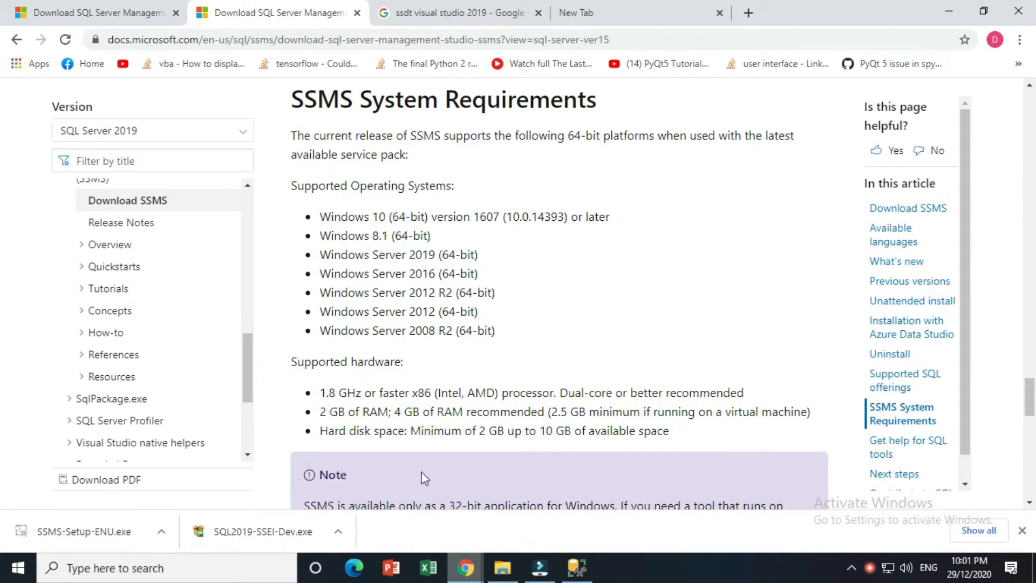
left_click_drag(530, 432, 697, 445)
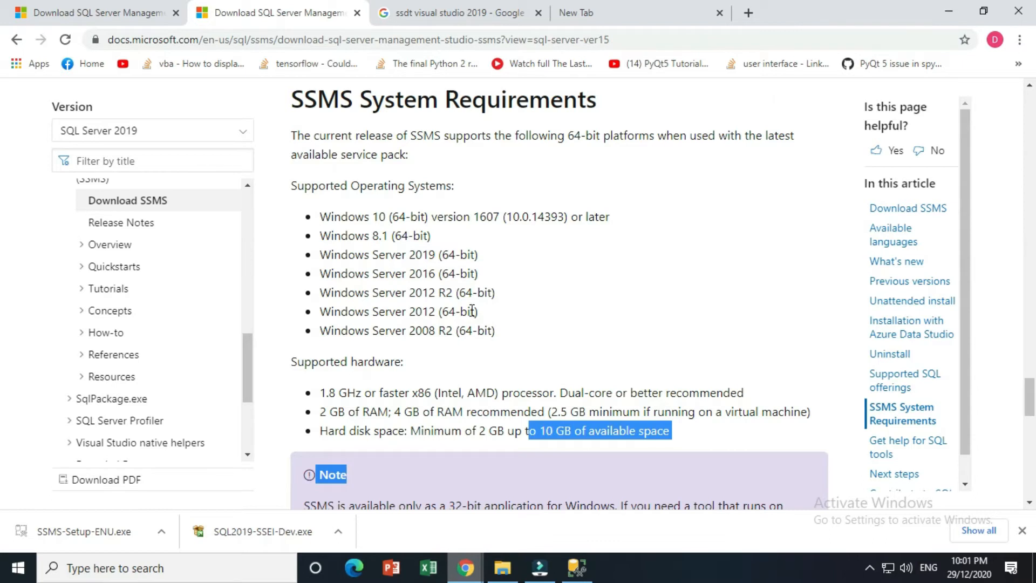
left_click(542, 319)
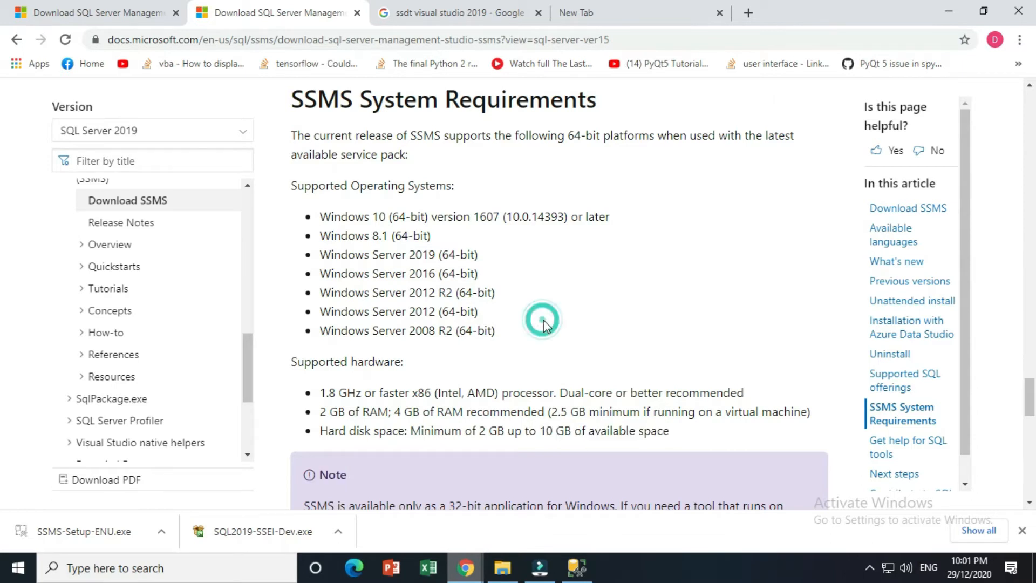
Show the downloaded SSMS-Setup-ENU file in its folder and run the installer
left_click(161, 530)
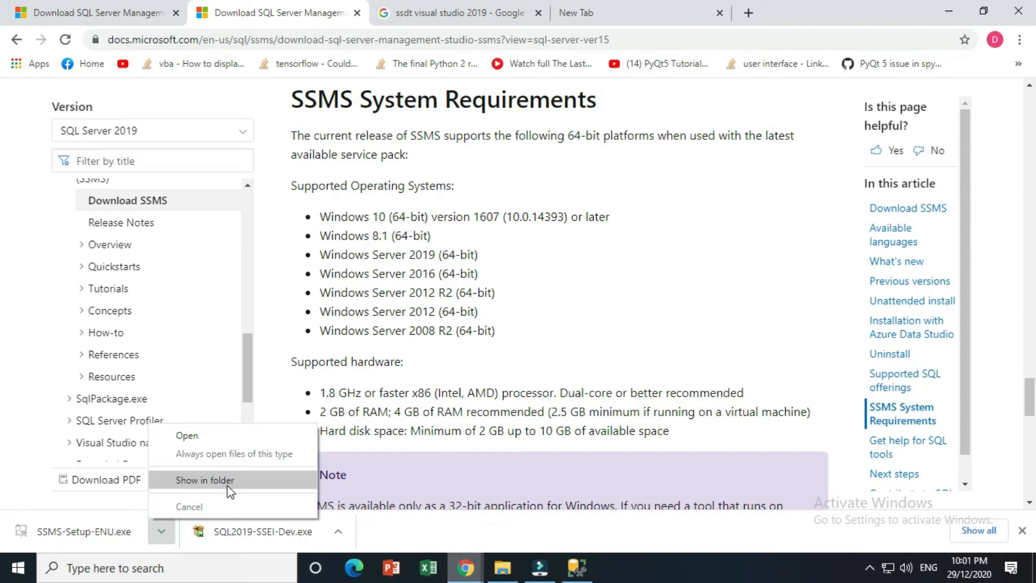
left_click(231, 490)
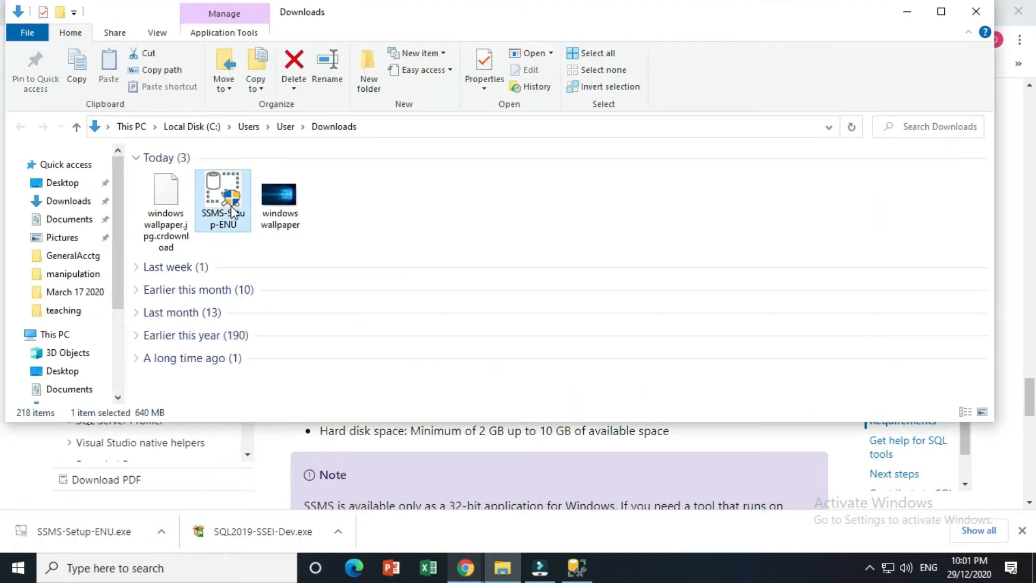
left_click(567, 341)
left_click(580, 568)
left_click(581, 567)
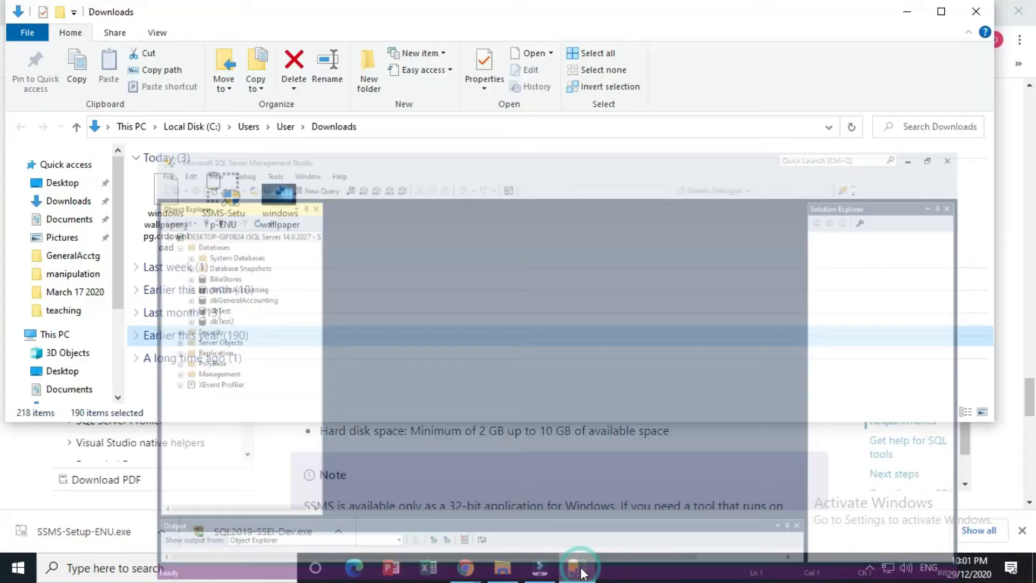
left_click(224, 216)
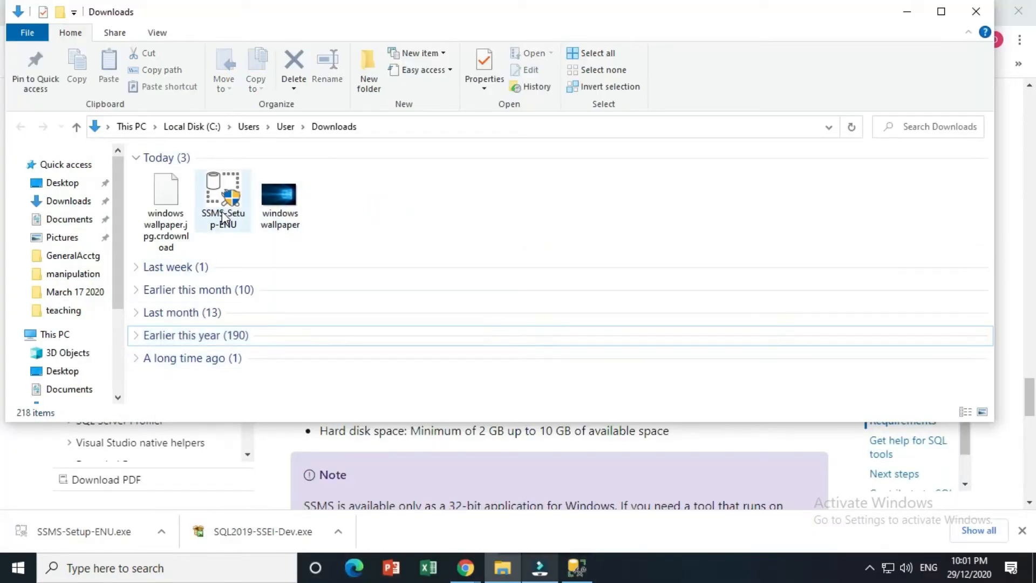
double_click(224, 216)
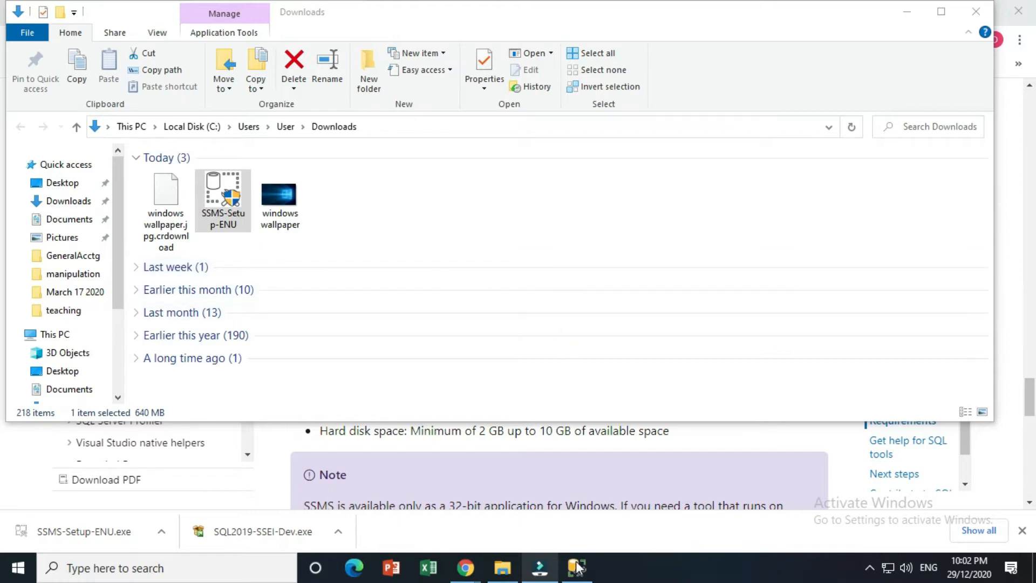
left_click(540, 568)
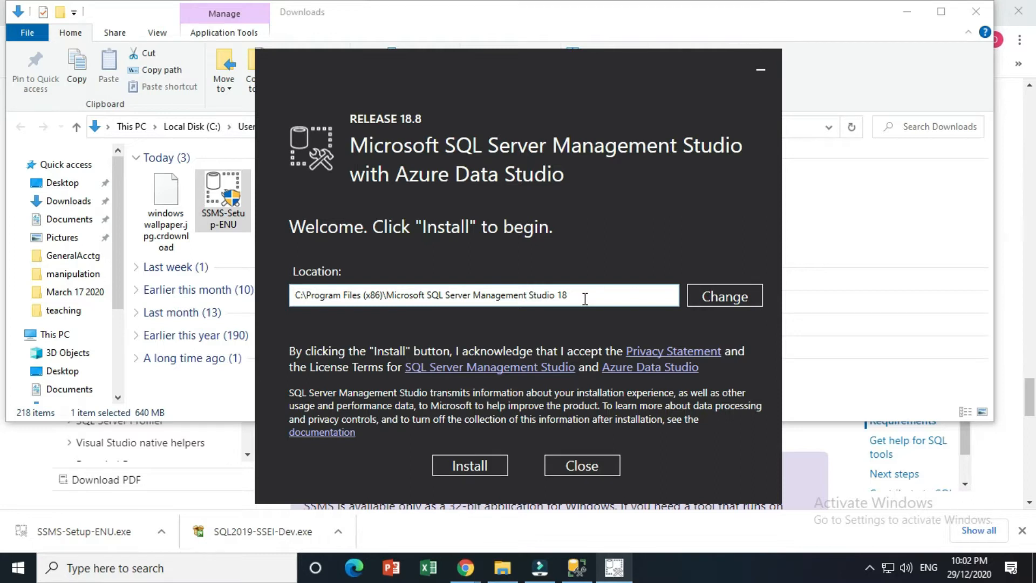
Install SQL Server Management Studio 18.8 in the default location C:\Program Files (x86)\Microsoft SQL Server Management Studio 18
left_click(478, 464)
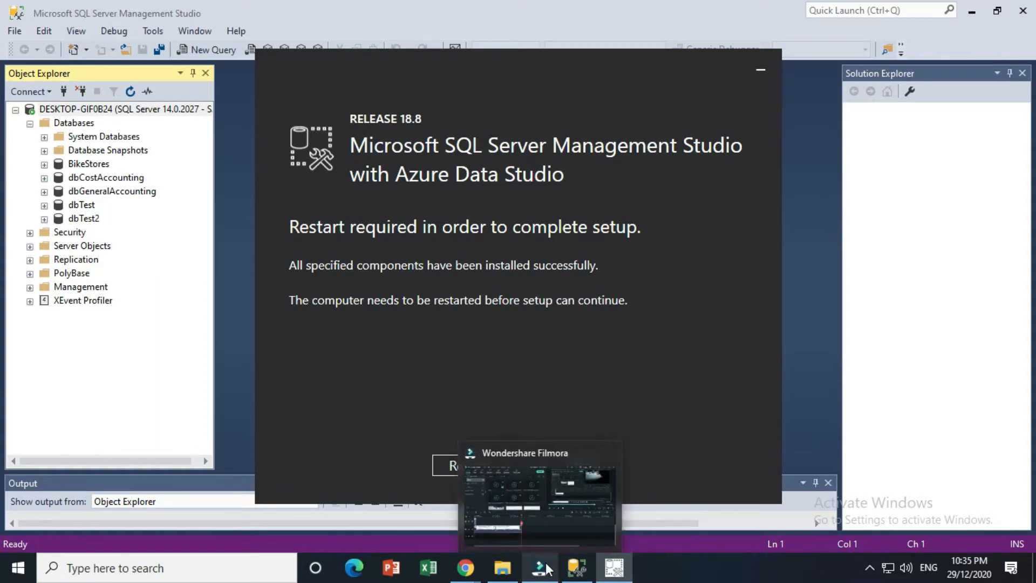
mouse_move(577, 572)
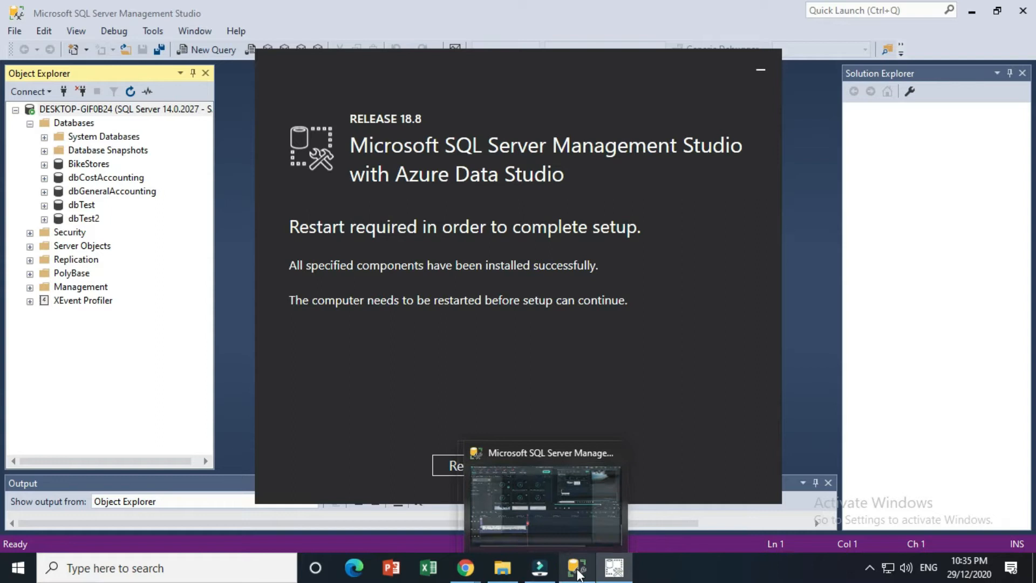
left_click(545, 575)
left_click(545, 575)
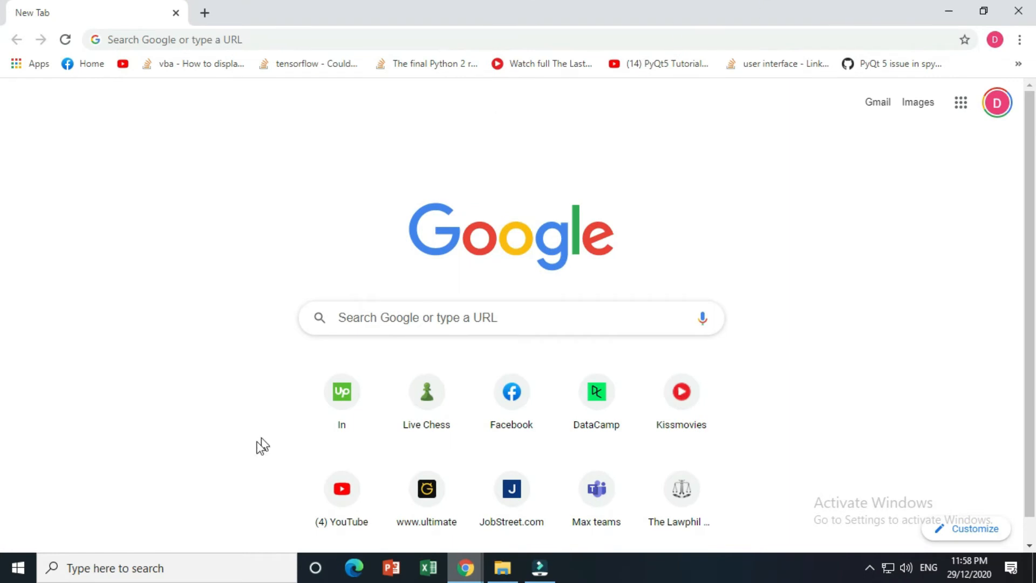
Look through the newly added programs in the Windows program list and expand the Microsoft SQL Server Tools 18 folder
left_click(18, 567)
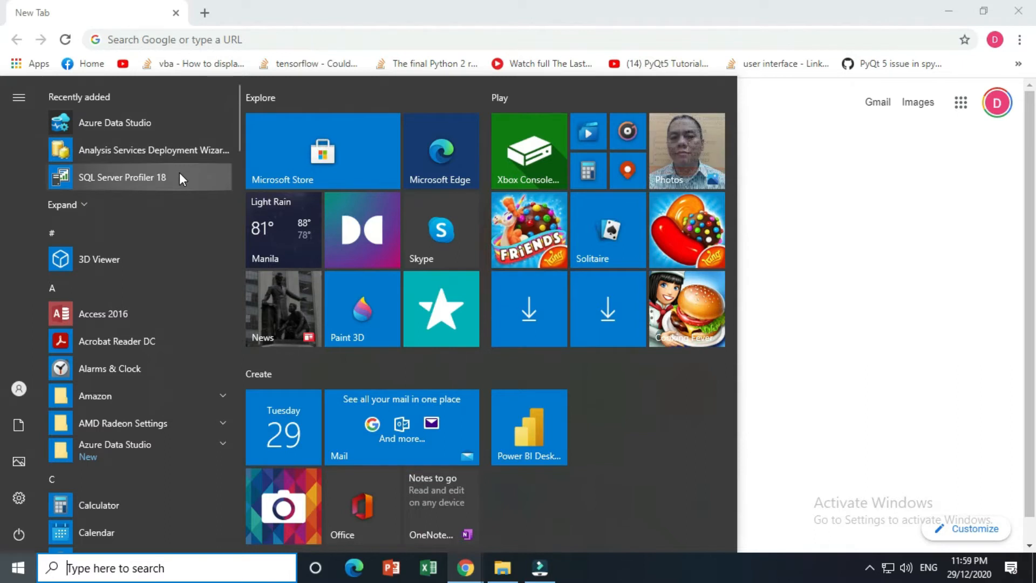
left_click(85, 209)
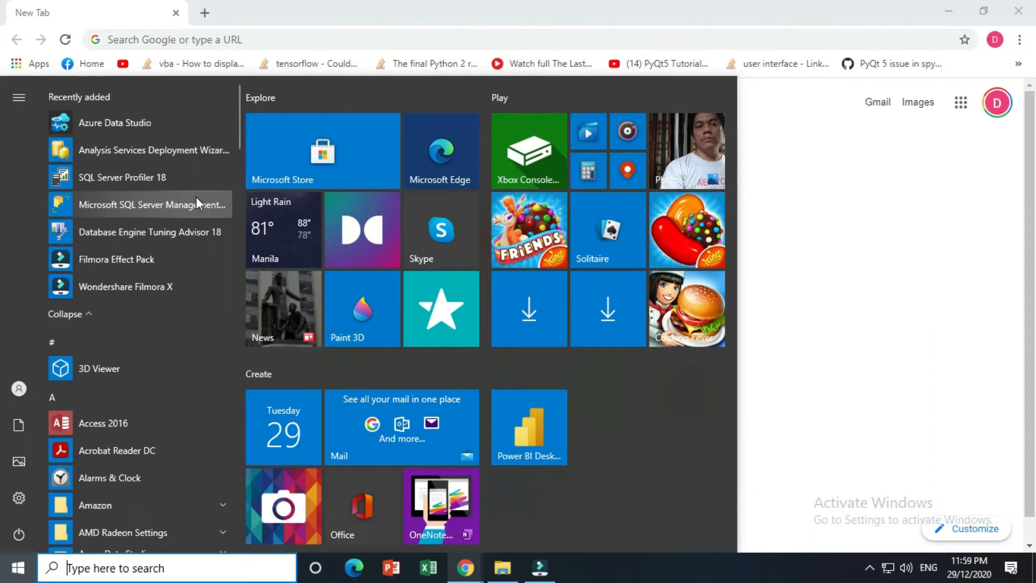
scroll(210, 200, "down", 5)
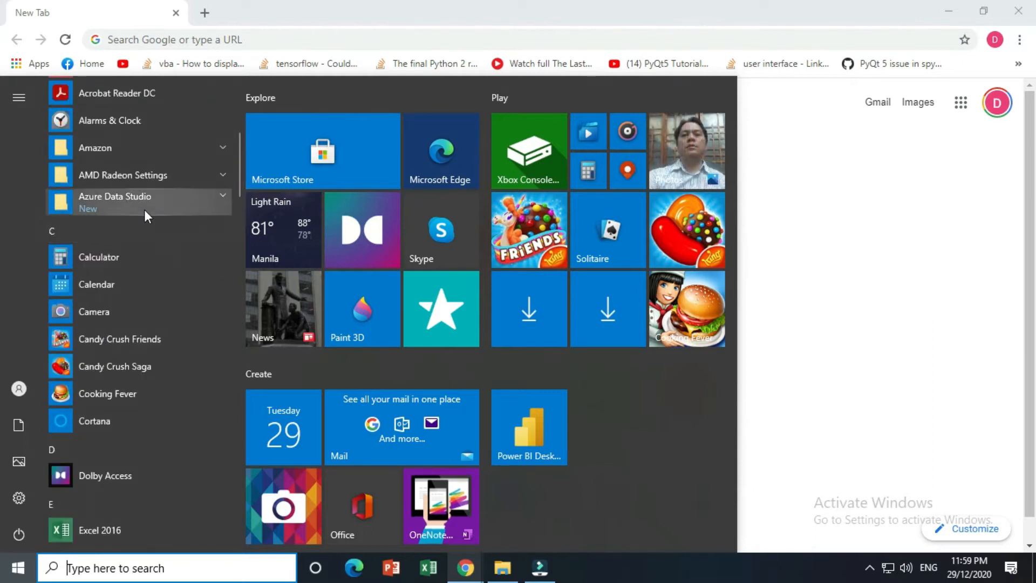
scroll(144, 210, "up", 2)
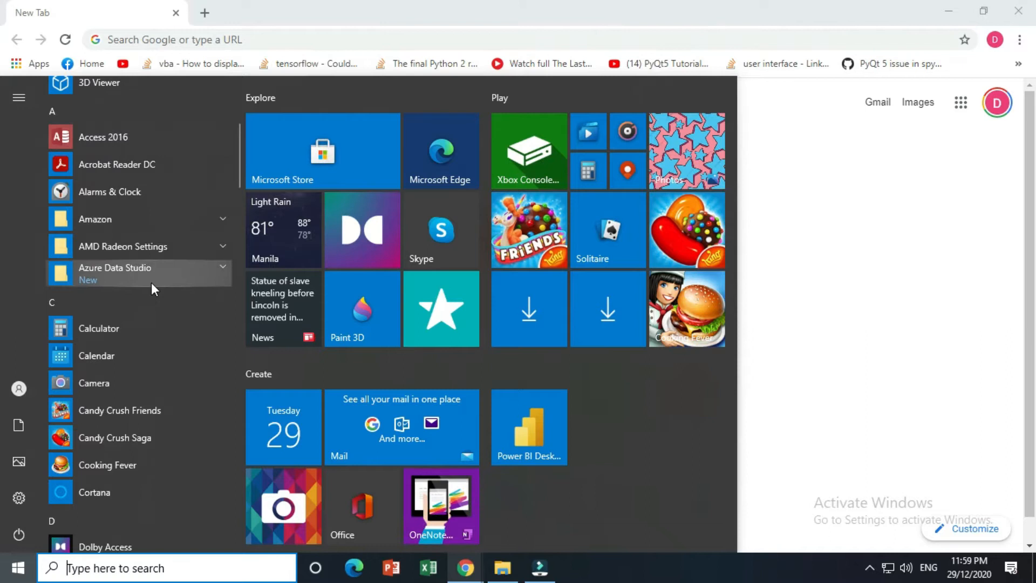
scroll(140, 203, "down", 10)
scroll(140, 202, "down", 8)
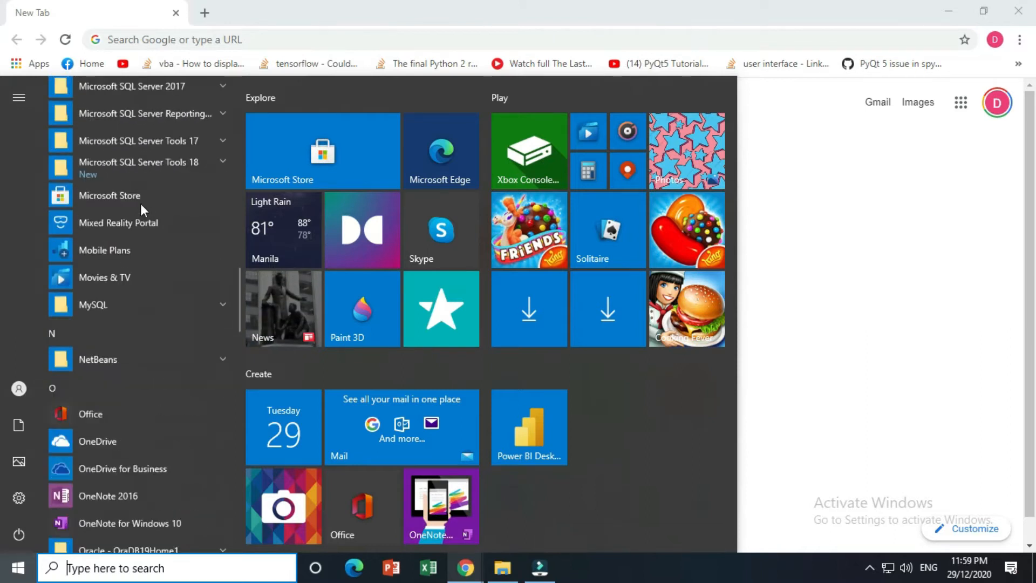
scroll(148, 226, "up", 2)
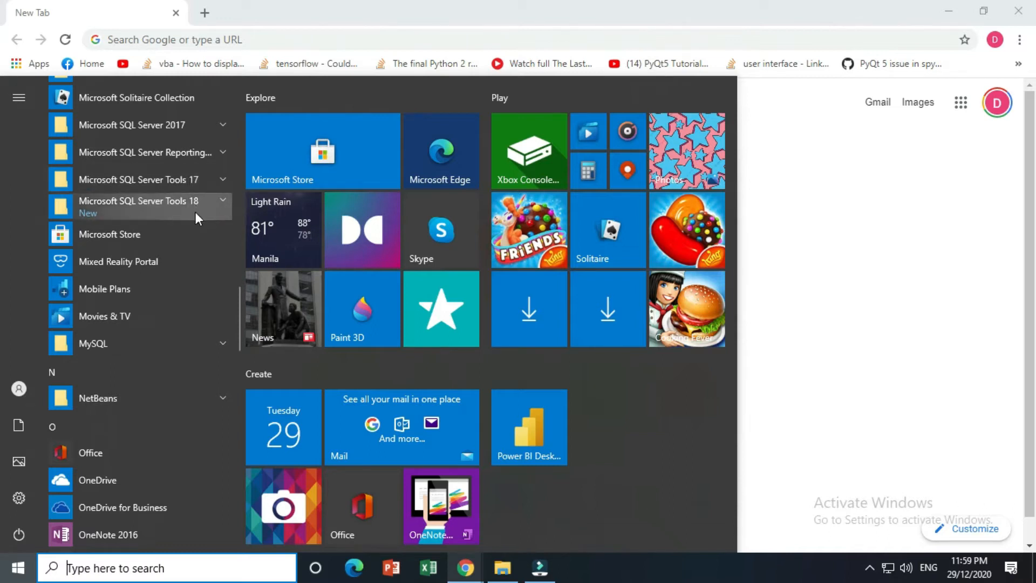
left_click(227, 200)
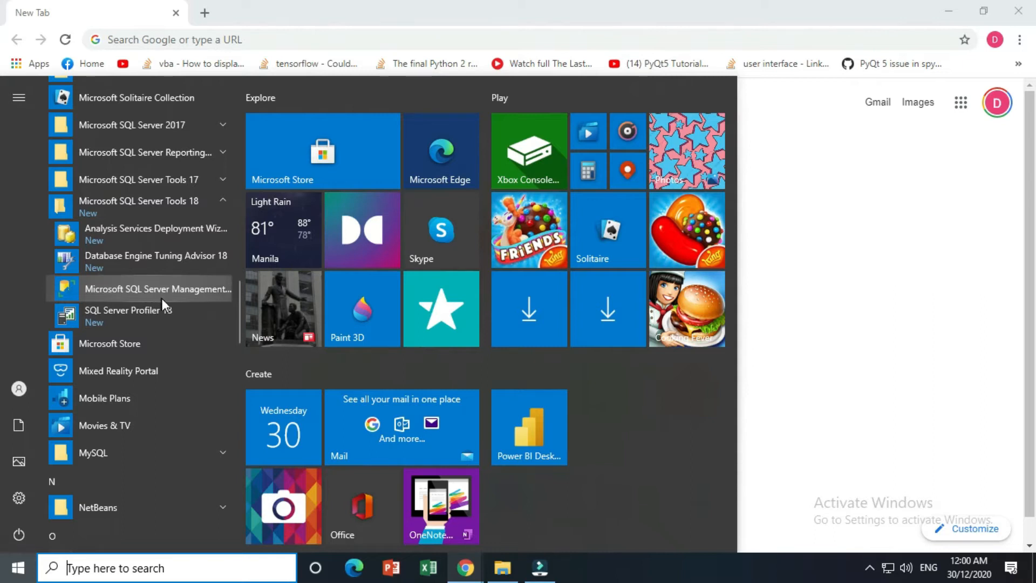
Switch to the Chrome window, search Google for "ssdt visual studio 2019" and open Microsoft's Download SQL Server Data Tools (SSDT) for Visual Studio page
mouse_move(532, 573)
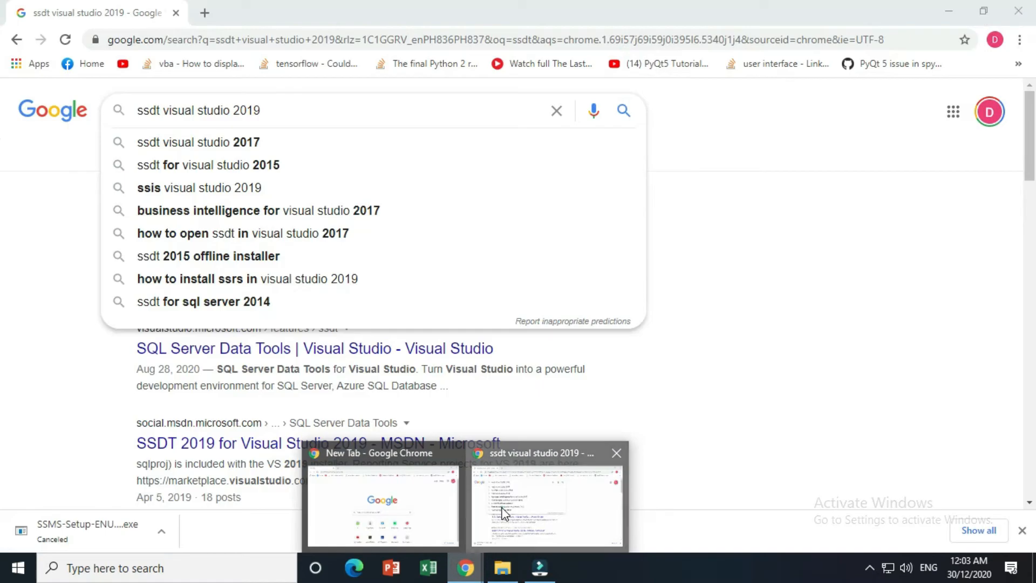
left_click(526, 506)
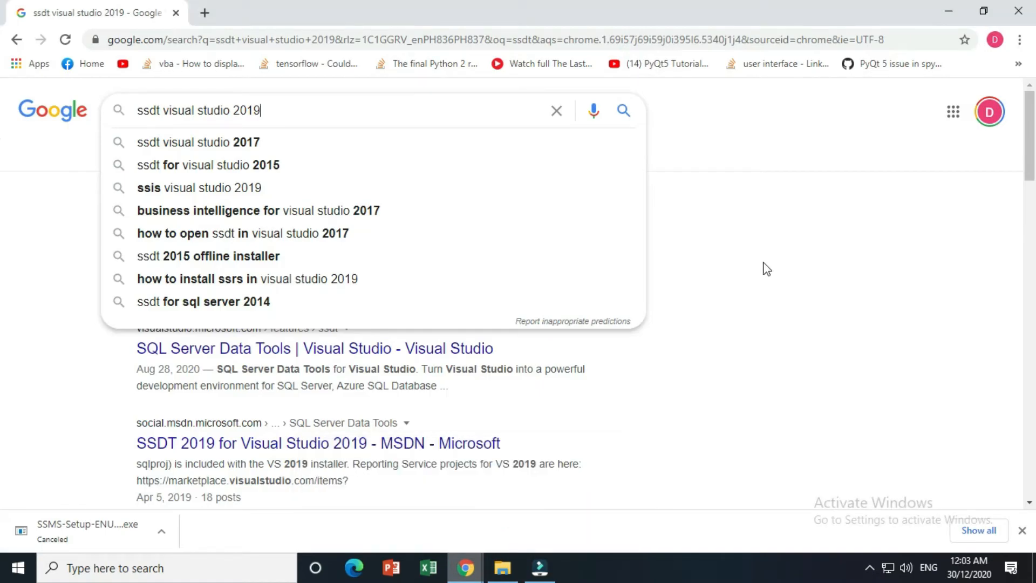
left_click_drag(340, 108, 142, 106)
left_click(132, 106)
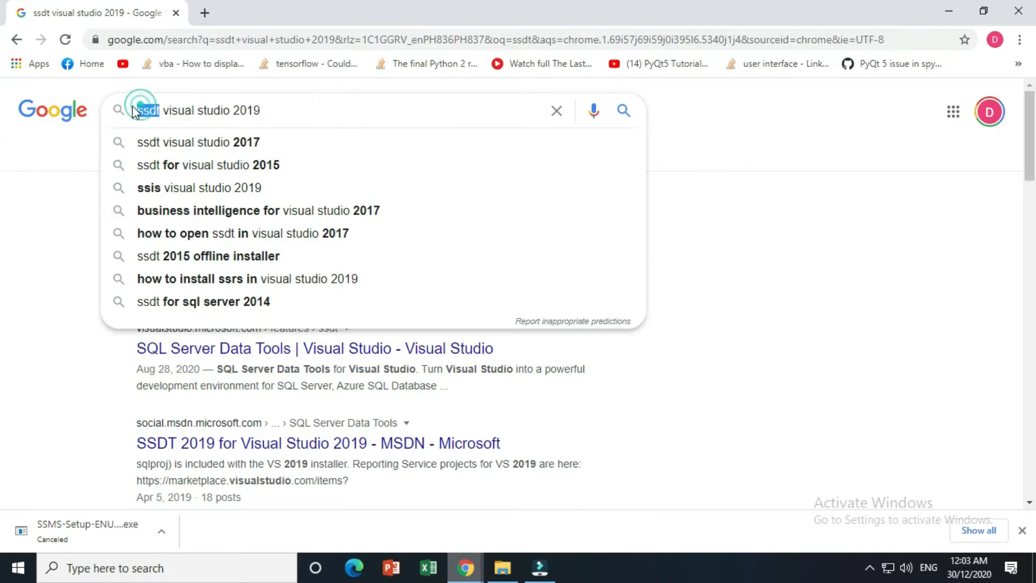
left_click(289, 107)
left_click(623, 112)
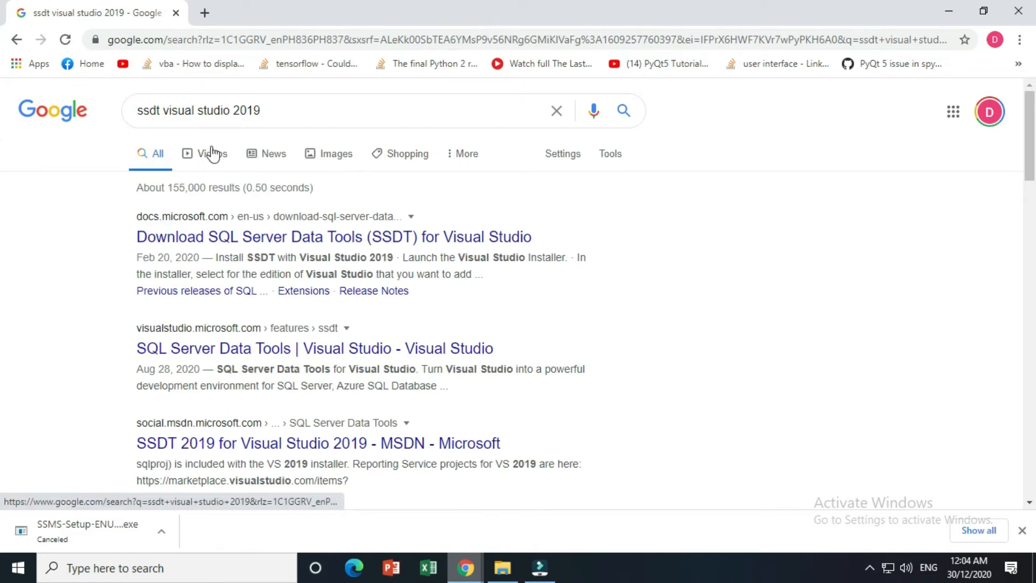
left_click(160, 112)
double_click(160, 111)
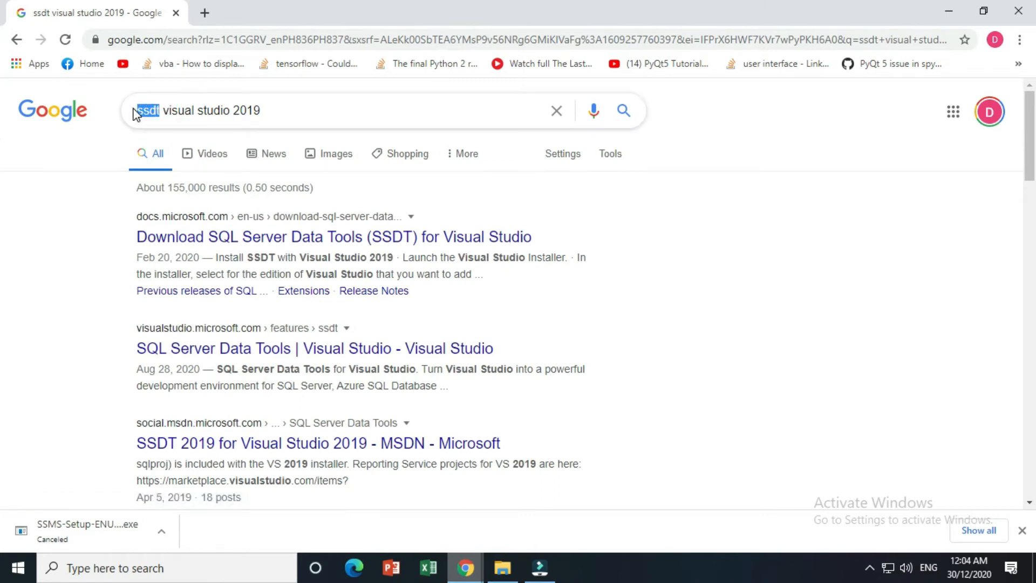
left_click(380, 237)
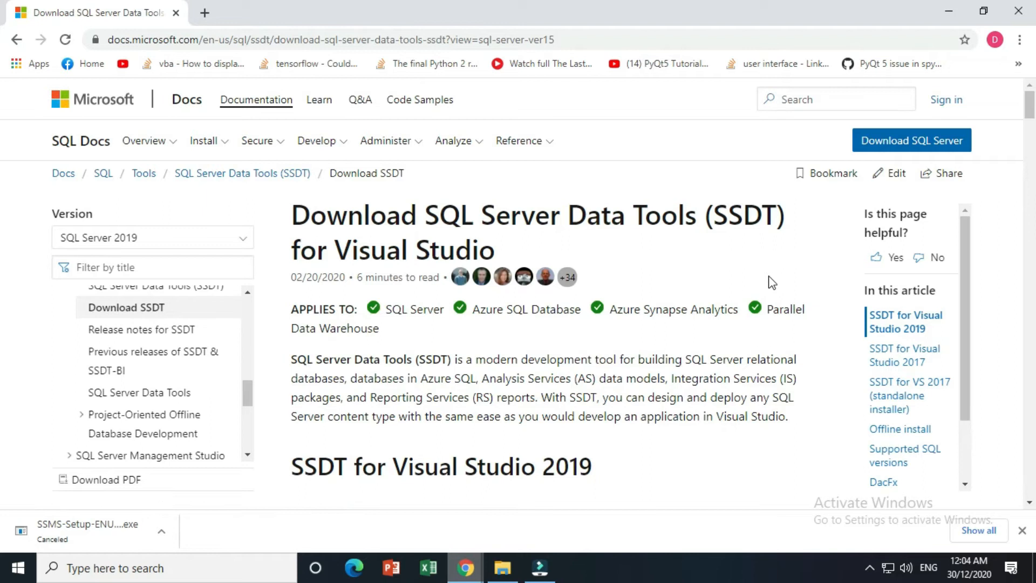
Review the SSDT for Visual Studio 2019 section, including its changes, note and installation instructions
scroll(548, 298, "down", 7)
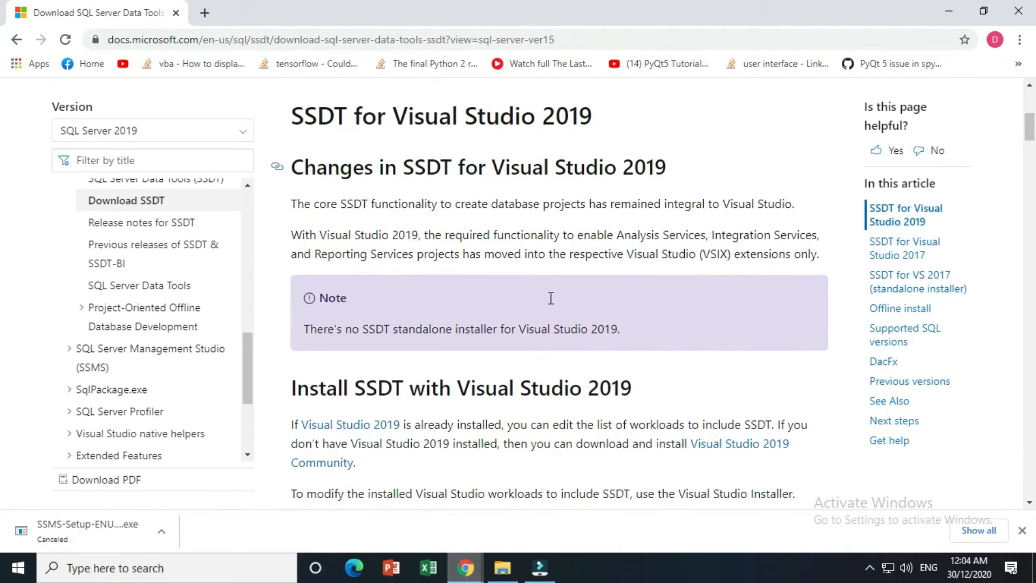
scroll(586, 256, "down", 4)
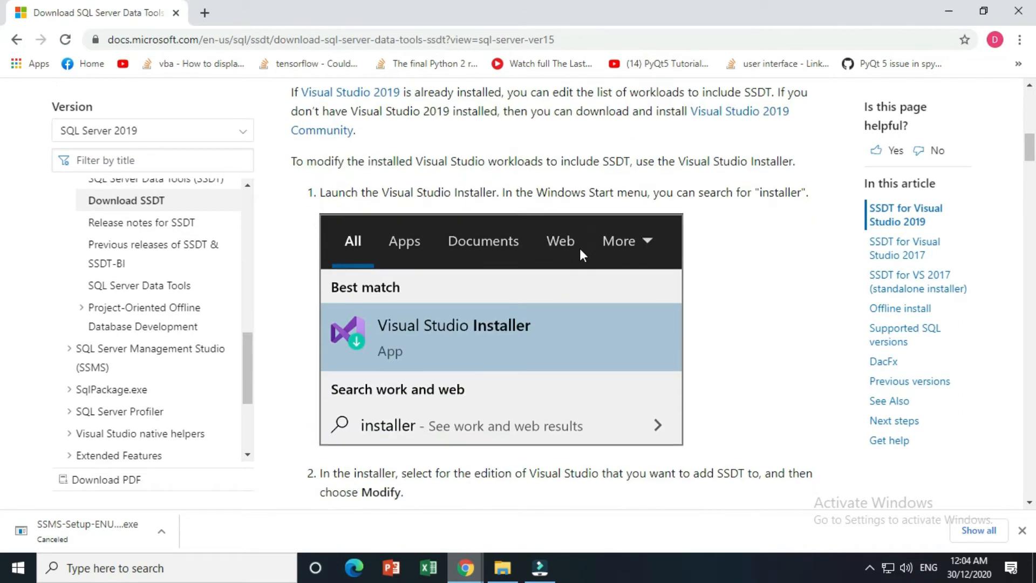
scroll(598, 316, "down", 4)
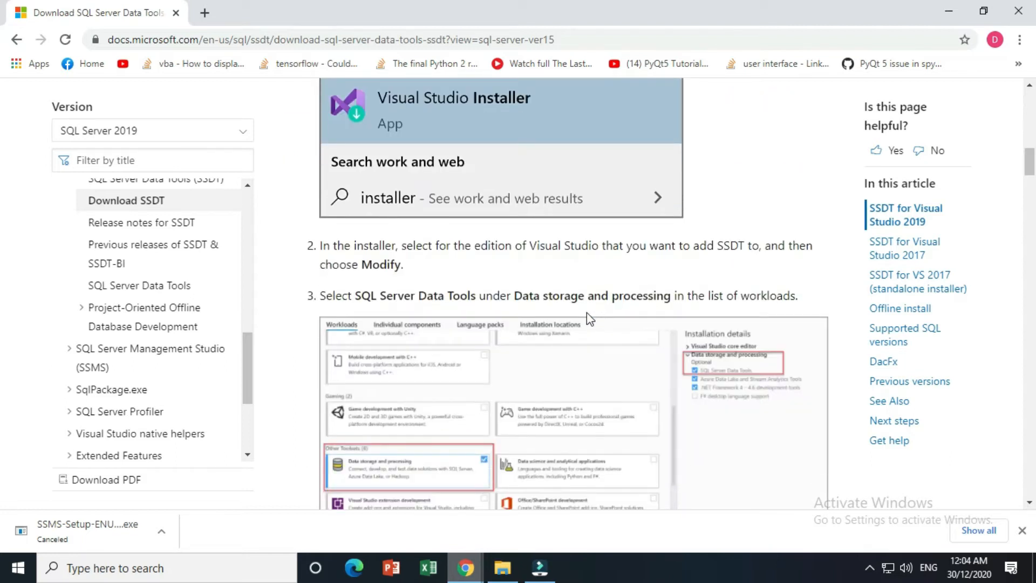
scroll(576, 282, "up", 5)
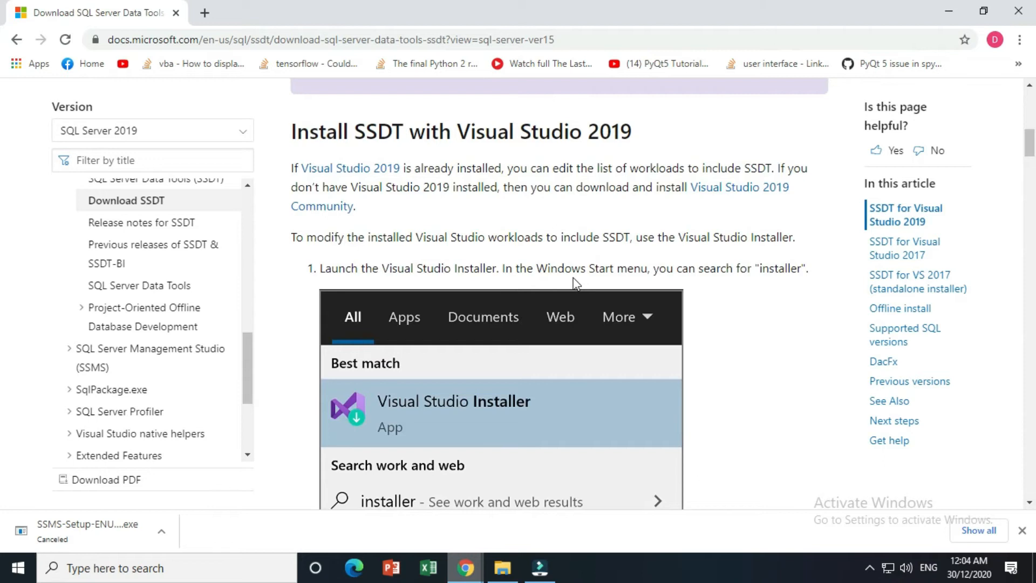
scroll(575, 282, "down", 15)
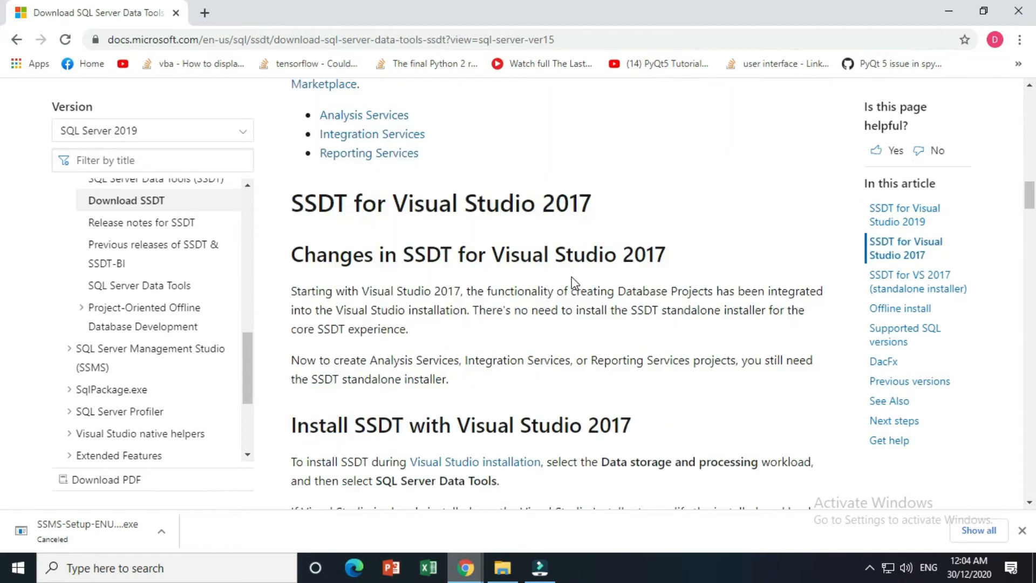
scroll(573, 281, "up", 14)
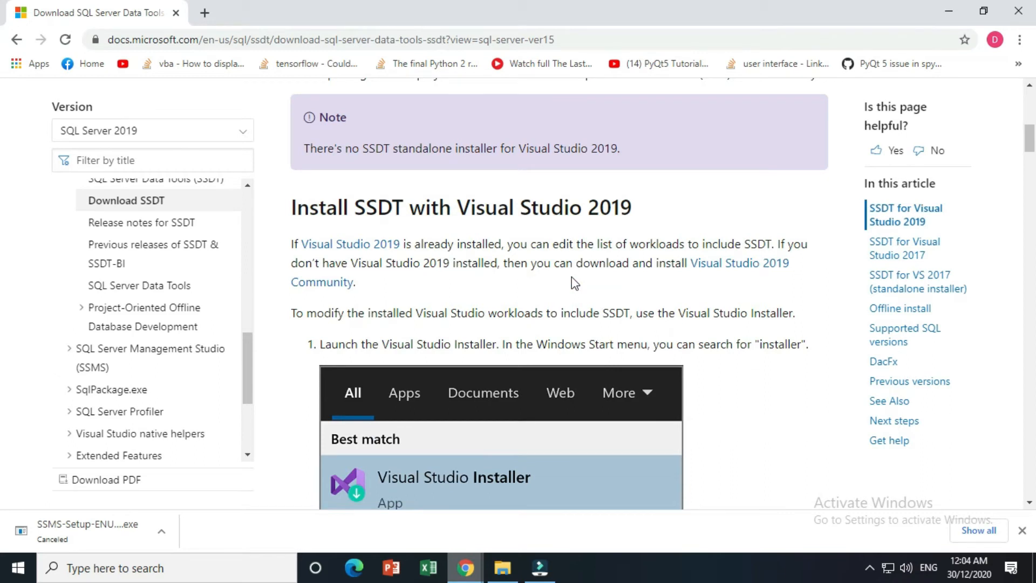
scroll(572, 277, "up", 4)
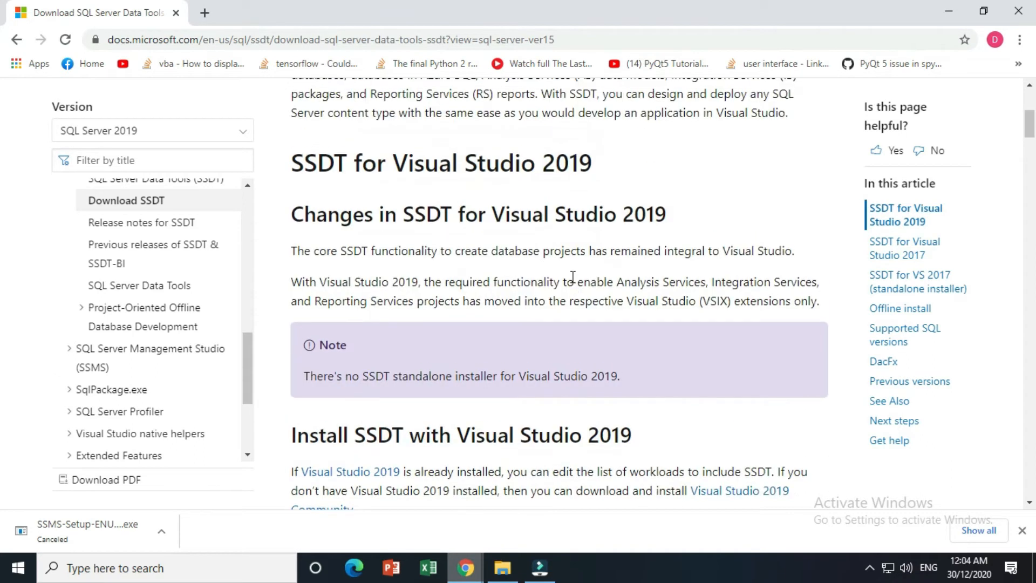
scroll(573, 277, "up", 6)
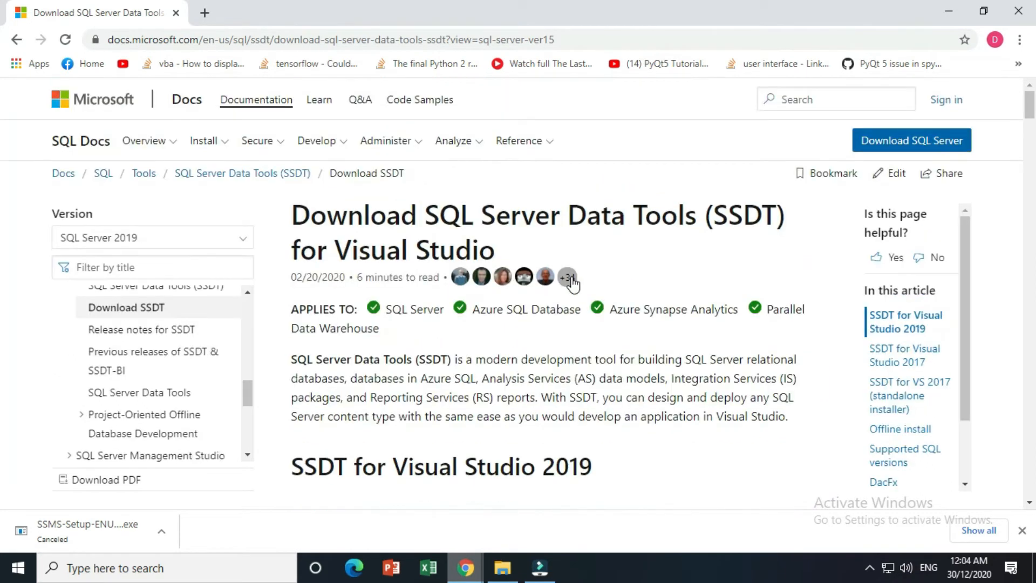
Look through the Visual Studio 2017 instructions down to the SSDT for VS 2017 (standalone installer) download section
scroll(571, 277, "down", 9)
scroll(571, 278, "up", 9)
scroll(572, 278, "down", 12)
scroll(571, 278, "down", 18)
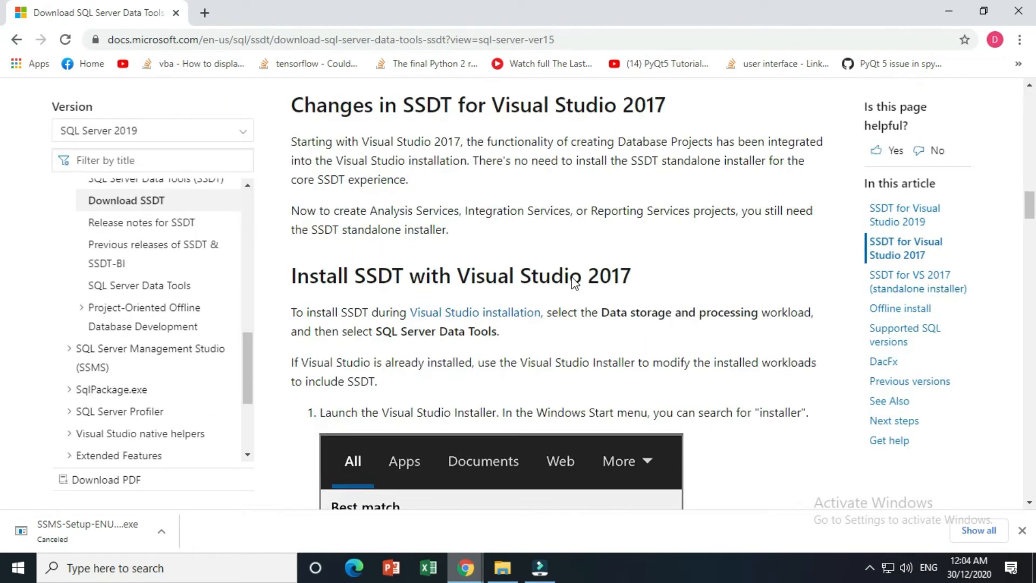
scroll(572, 278, "down", 18)
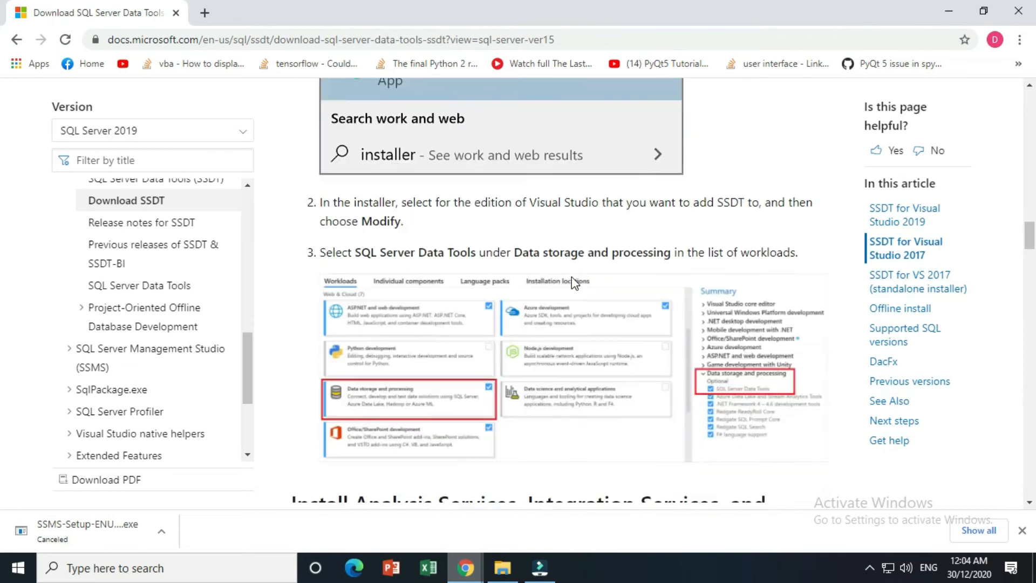
scroll(573, 277, "down", 10)
scroll(571, 276, "up", 3)
scroll(572, 277, "down", 3)
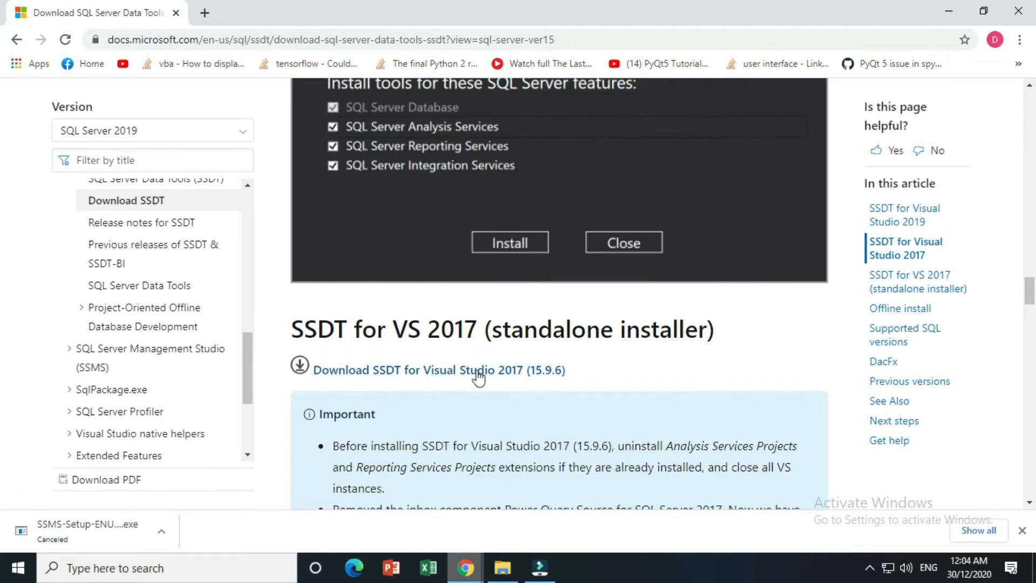
Switch to the Downloads folder in File Explorer, expand the Earlier this month group and run the SSDT-Setup-ENU installer
mouse_move(506, 571)
left_click(512, 526)
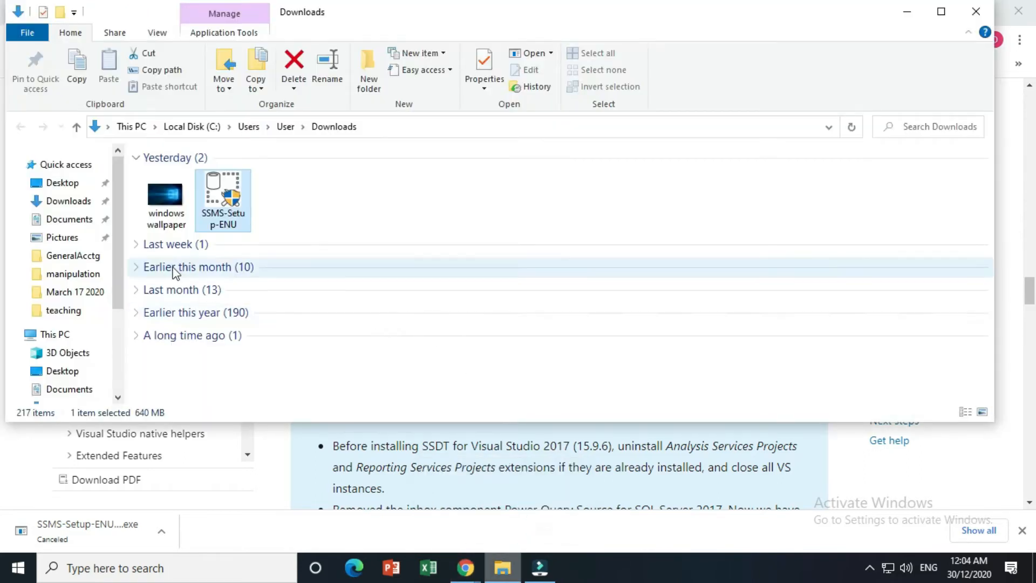
left_click(137, 243)
left_click(137, 244)
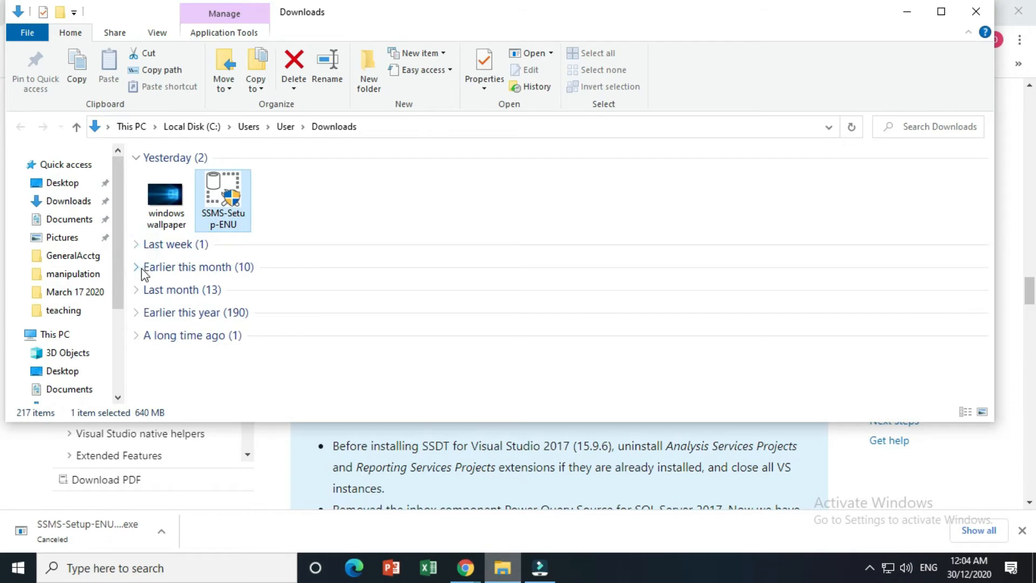
left_click(142, 267)
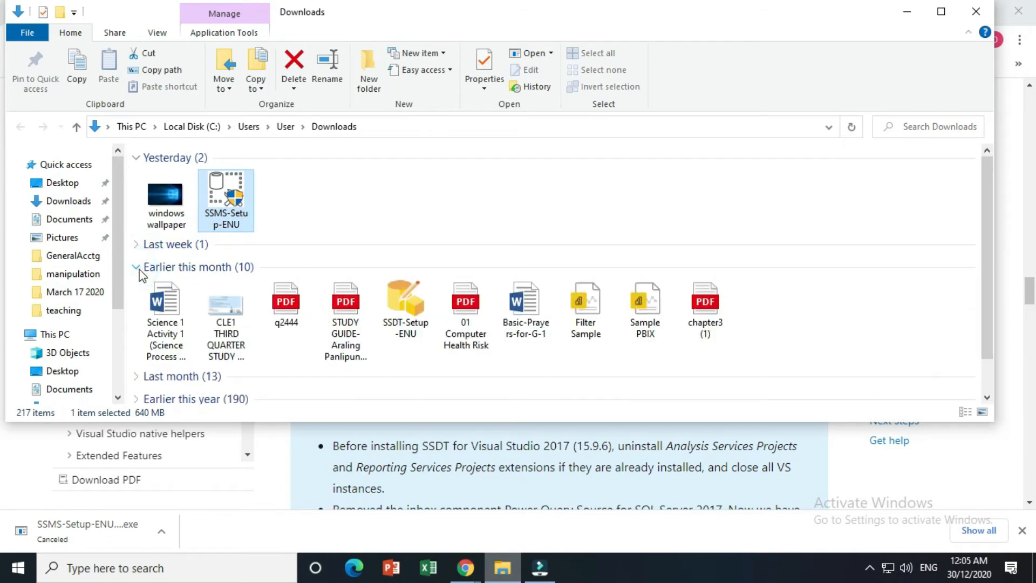
double_click(403, 315)
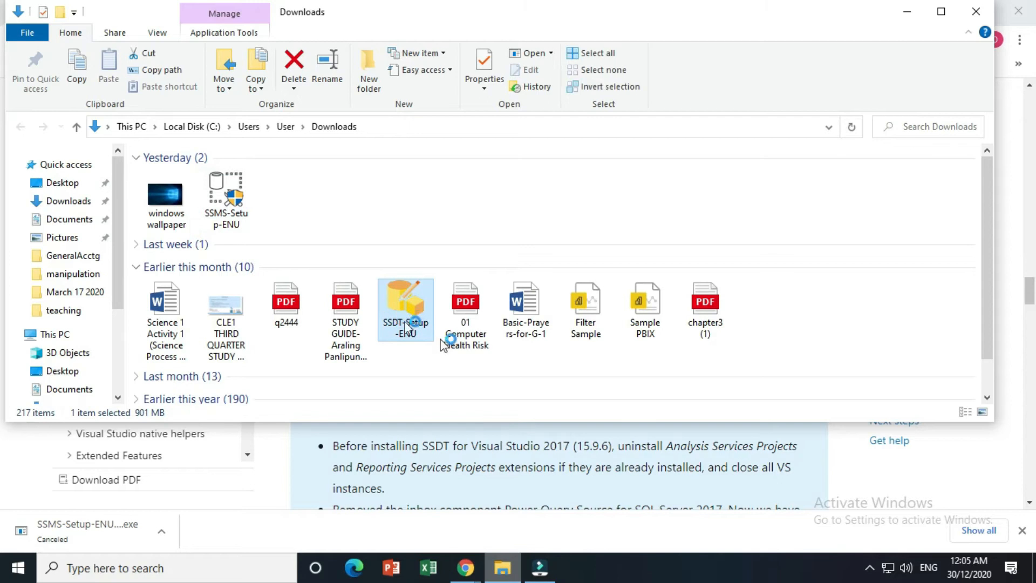
Return to the SSDT page in Chrome, start downloading SSDT for Visual Studio 2017 (15.9.6) and cancel the download
mouse_move(462, 579)
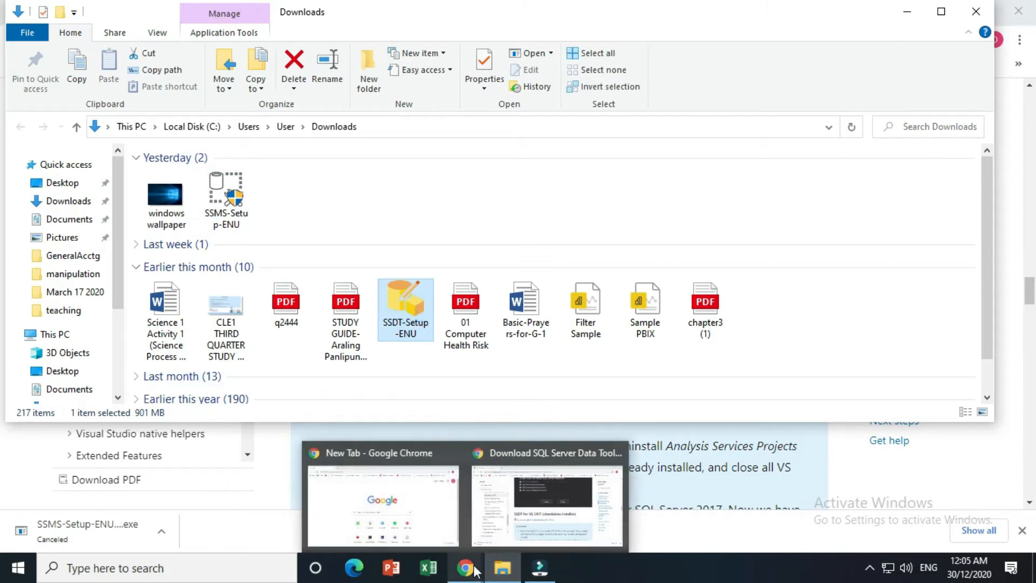
left_click(506, 534)
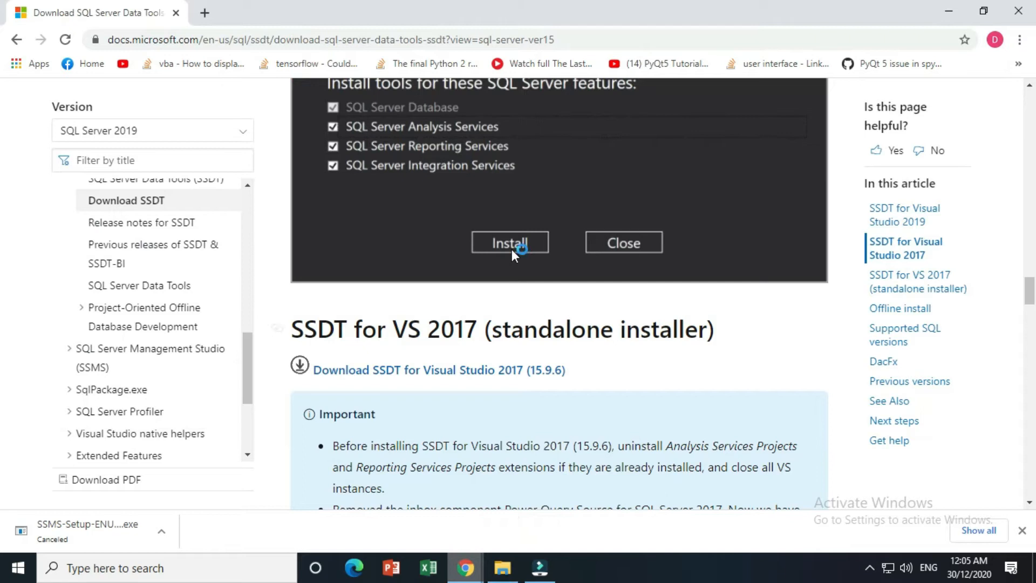
left_click(472, 372)
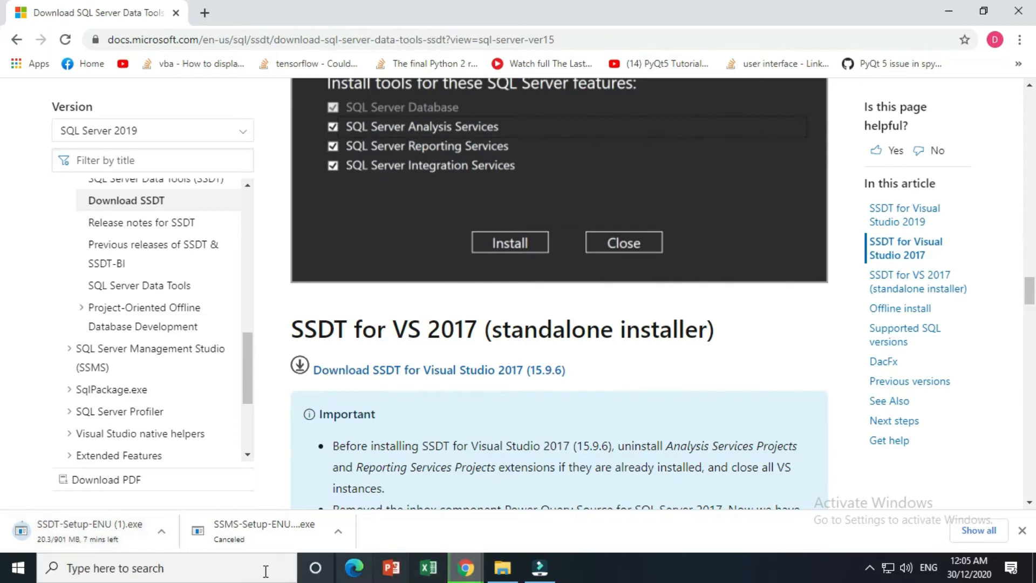
left_click(162, 531)
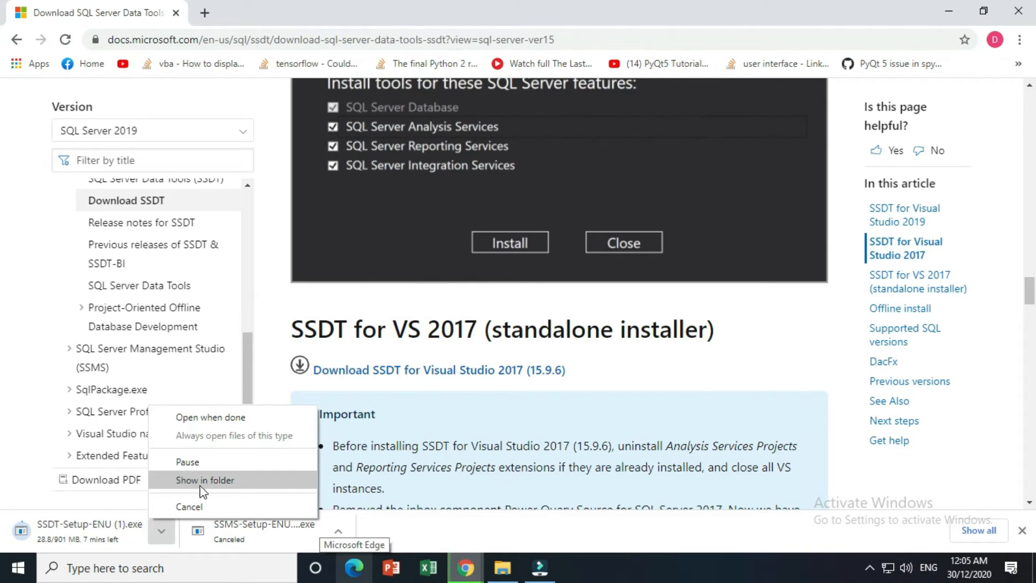
left_click(203, 504)
Return to the Downloads folder in File Explorer and select the SSDT-Setup-ENU file in the Earlier this month group
mouse_move(542, 573)
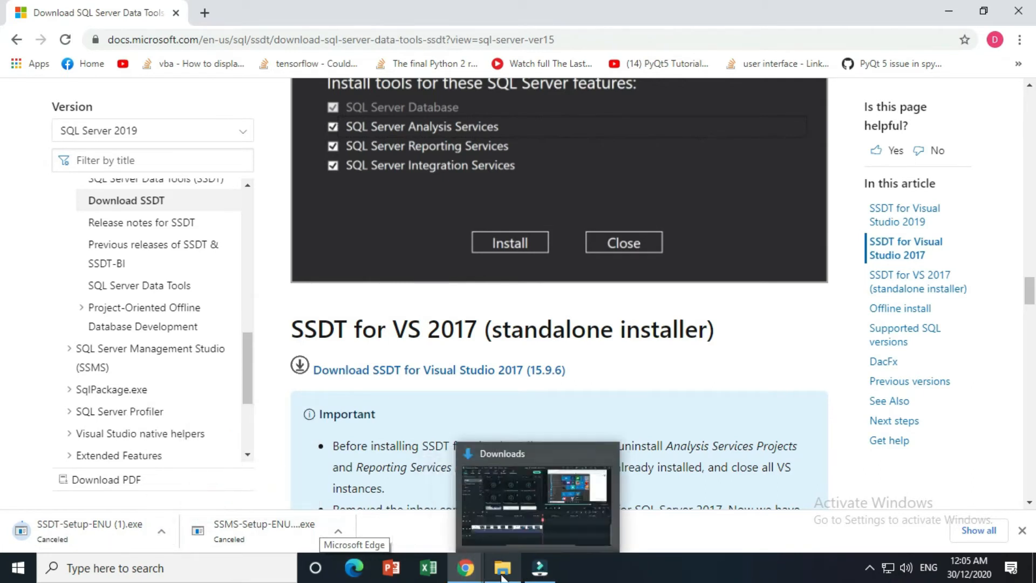
left_click(502, 567)
scroll(479, 405, "down", 2)
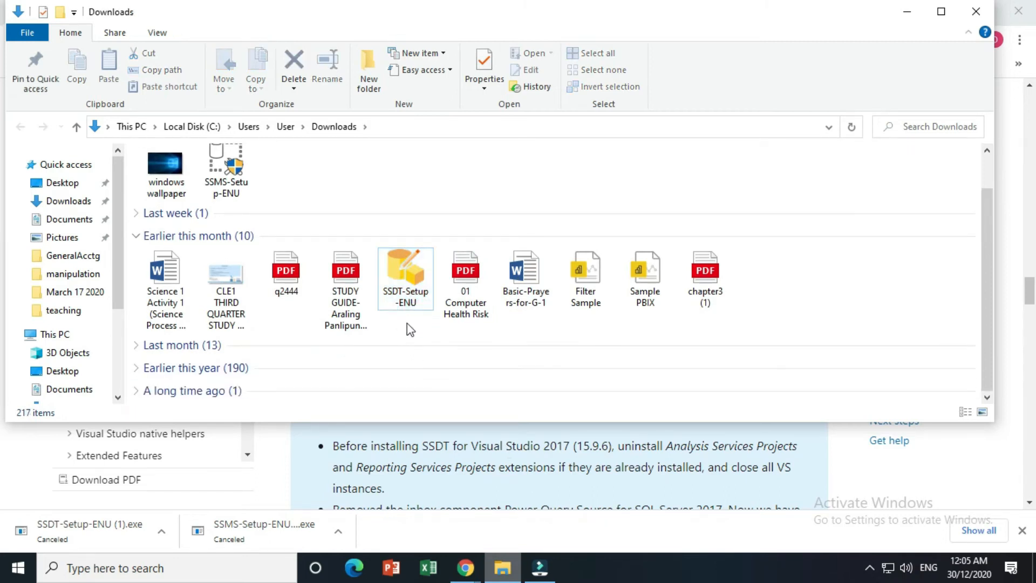
left_click(396, 271)
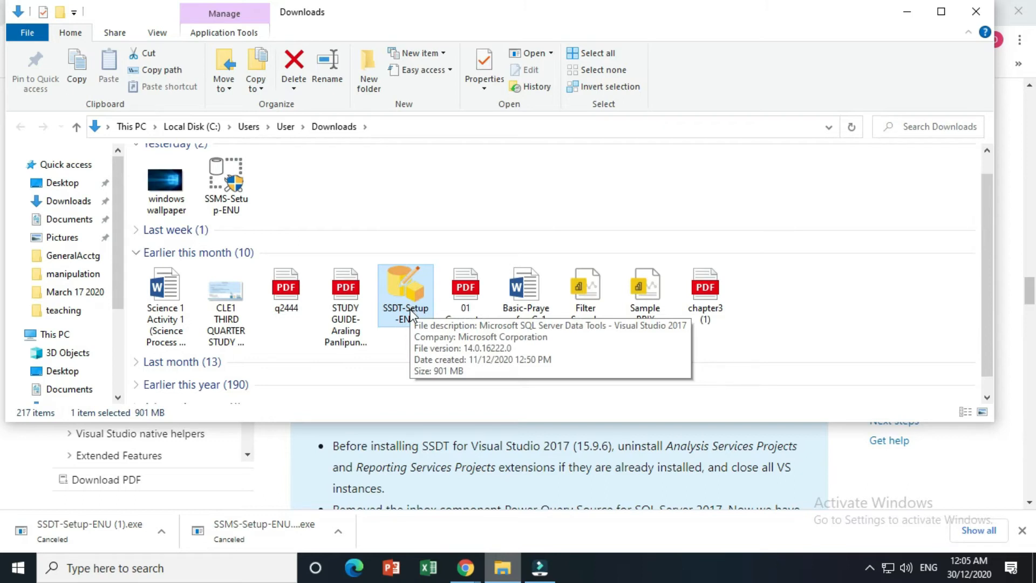
Run the SSDT-Setup-ENU installer from the Downloads folder and choose to modify the existing SQL Server Data Tools installation
left_click_drag(411, 315, 409, 284)
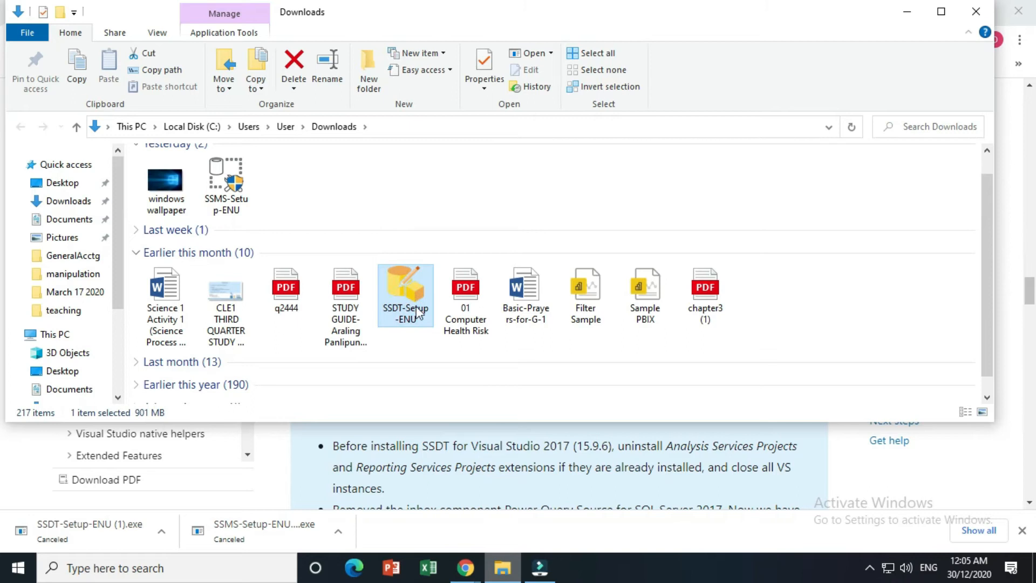
double_click(388, 303)
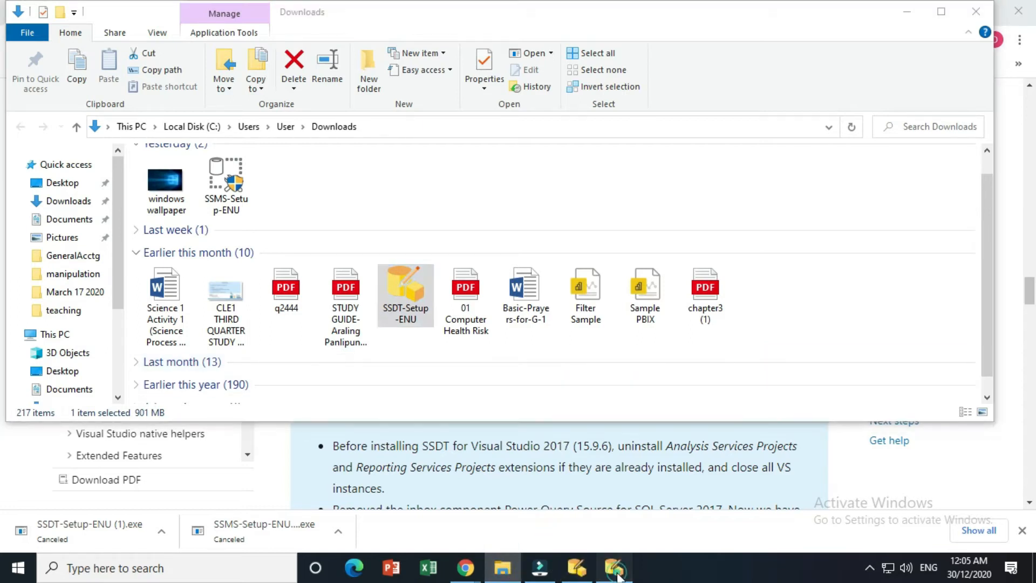
left_click(617, 571)
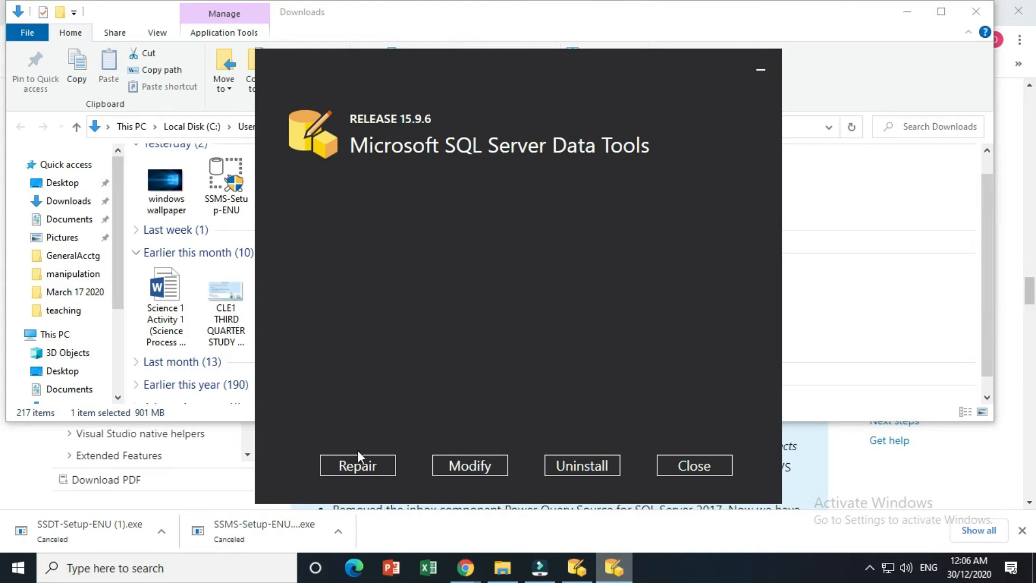
left_click(456, 467)
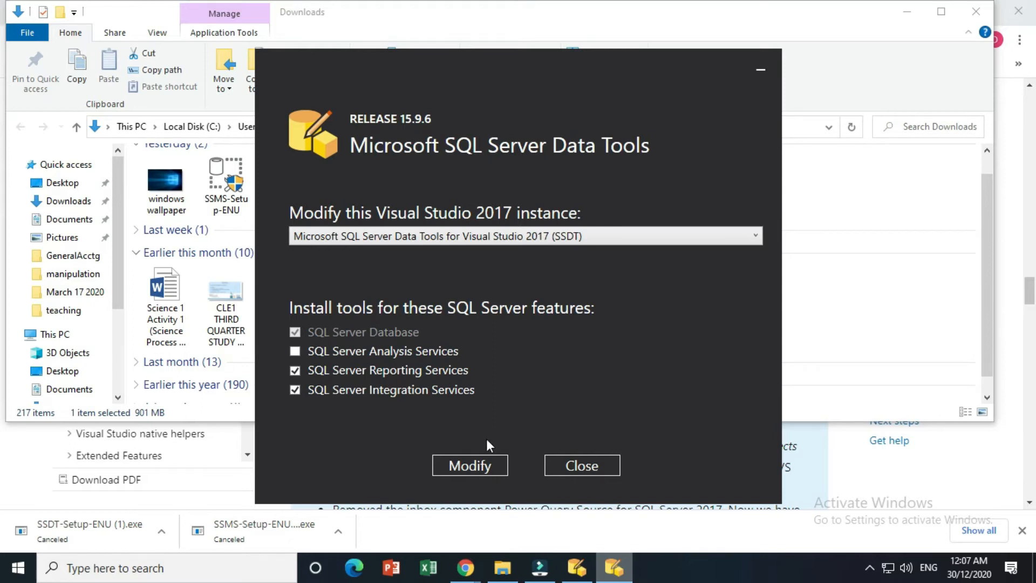
Toggle the SQL Server Analysis Services feature and start modifying the SSDT for Visual Studio 2017 instance
left_click(296, 349)
left_click(296, 350)
left_click(295, 352)
left_click(294, 349)
left_click(475, 465)
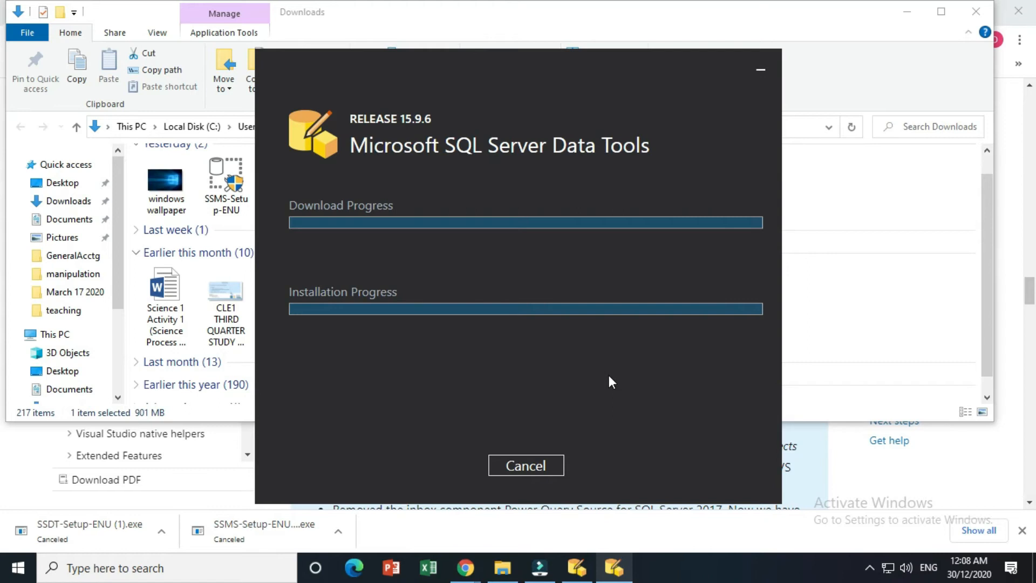
Try to cancel the running SQL Server Data Tools modification and close the extra setup window
left_click(514, 471)
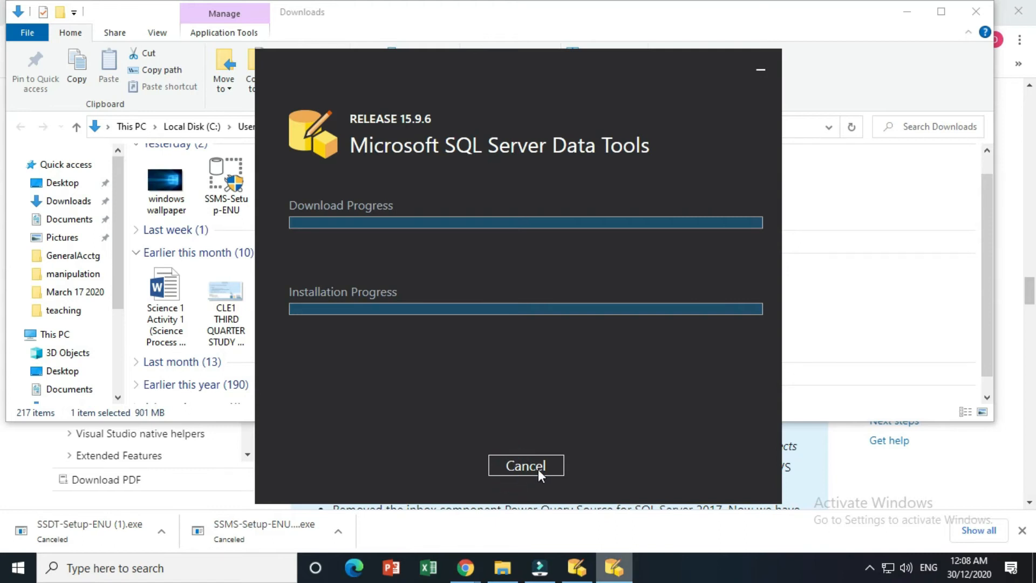
left_click(538, 469)
left_click(517, 336)
left_click(759, 69)
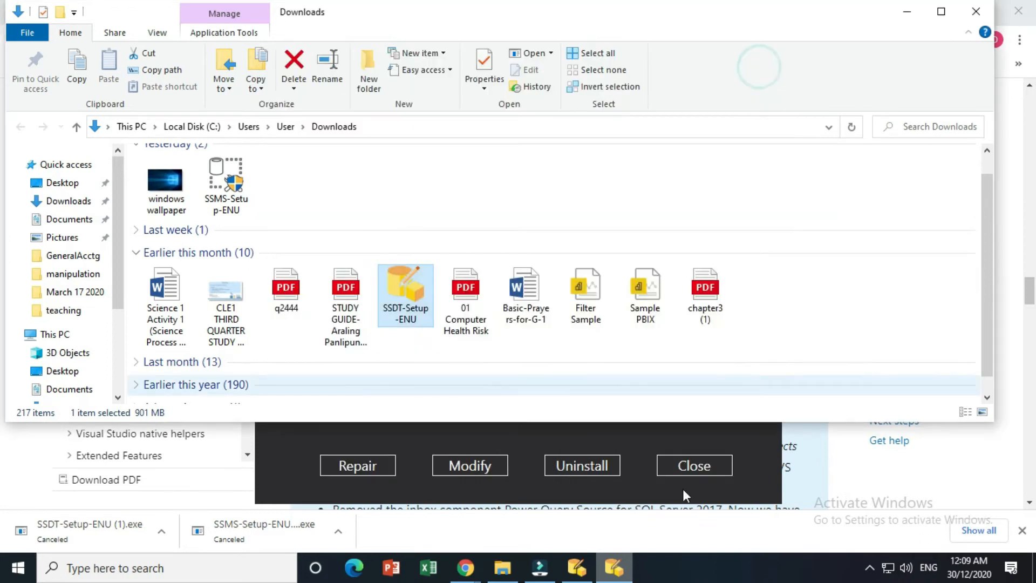
left_click(615, 571)
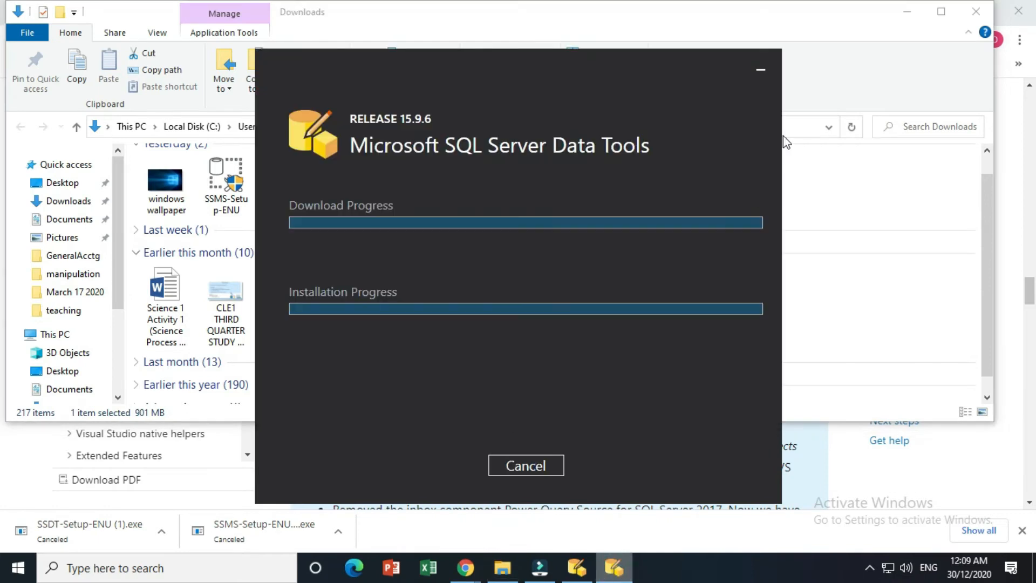
left_click(508, 466)
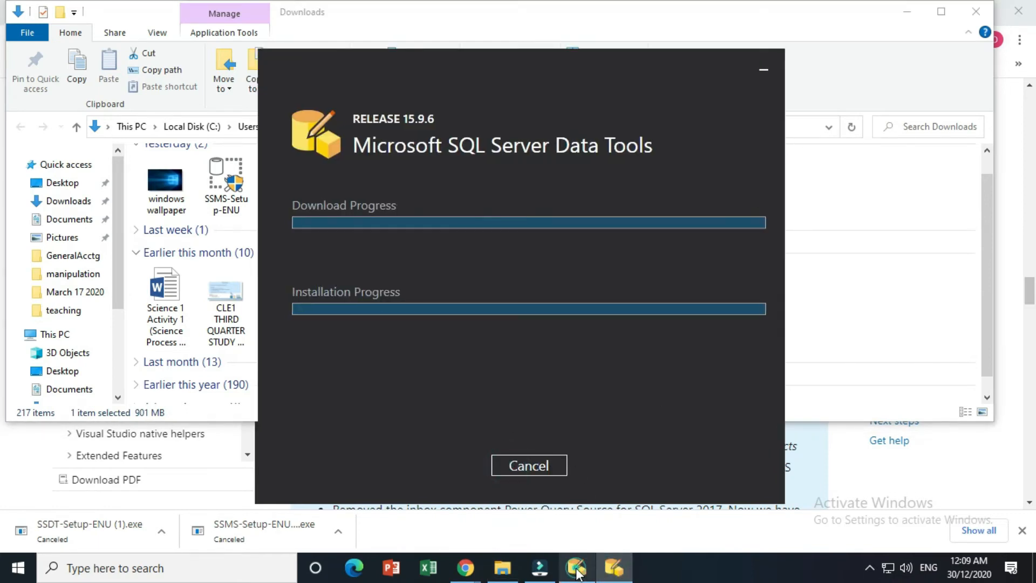
left_click(695, 465)
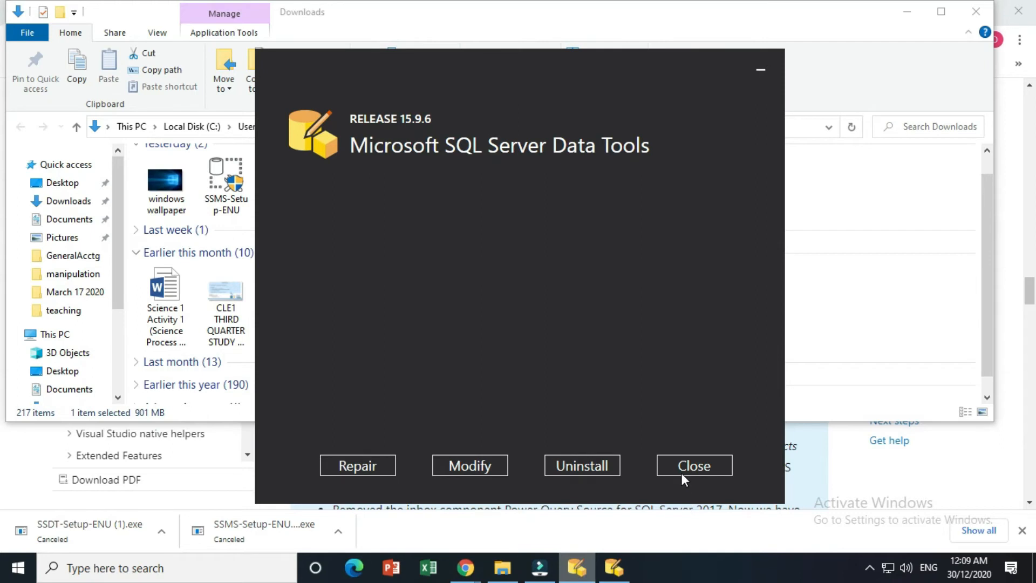
left_click(525, 465)
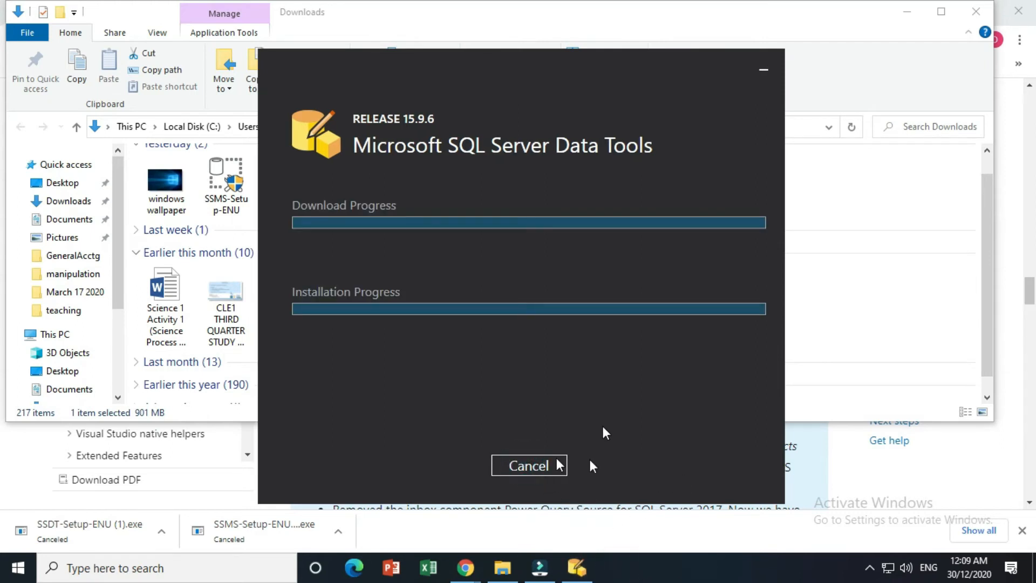
Find Visual Studio 2017 (SSDT) among the installed programs and launch it
left_click(18, 569)
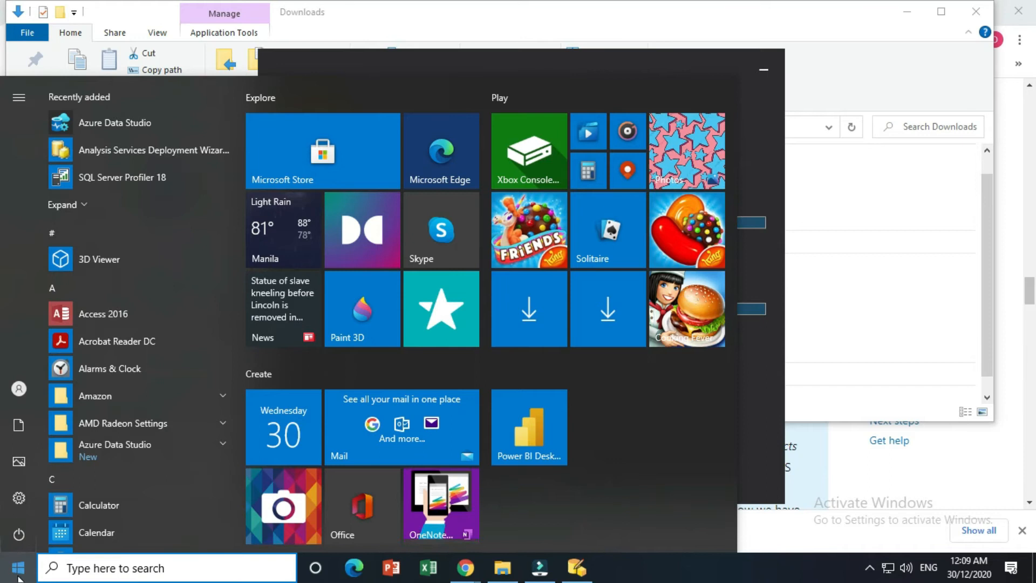
scroll(98, 487, "down", 4)
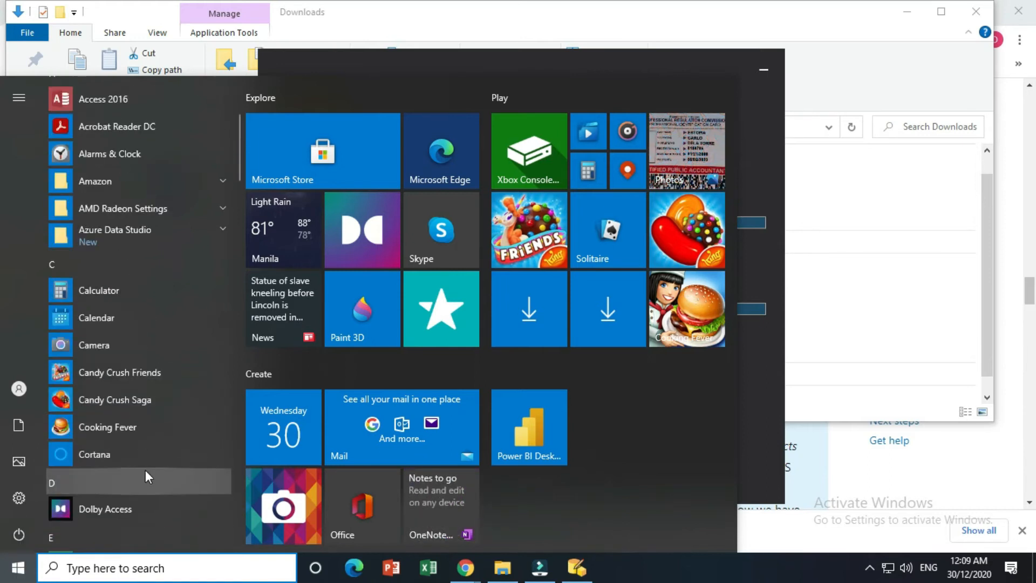
scroll(144, 476, "down", 15)
scroll(145, 469, "down", 15)
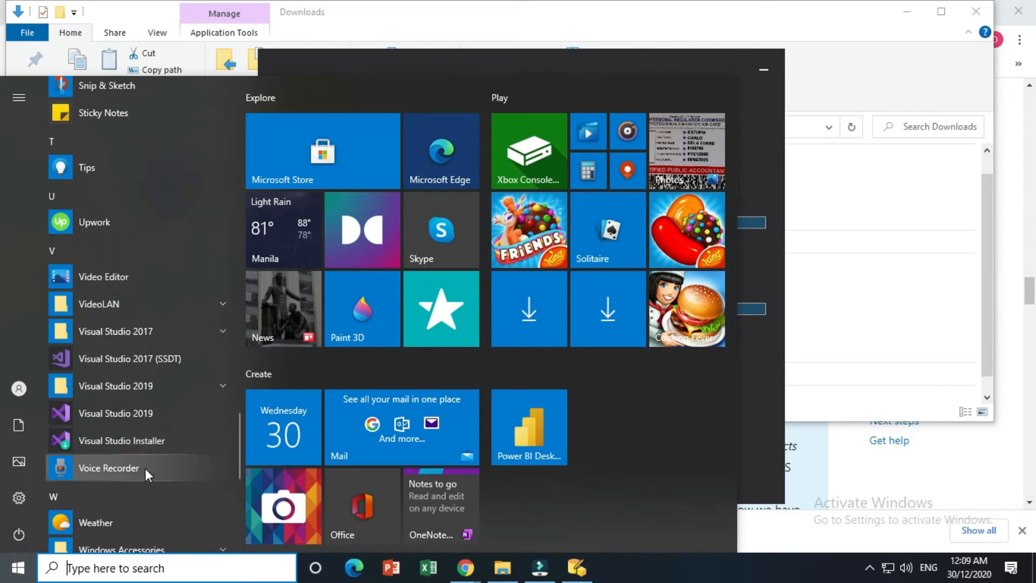
left_click(163, 363)
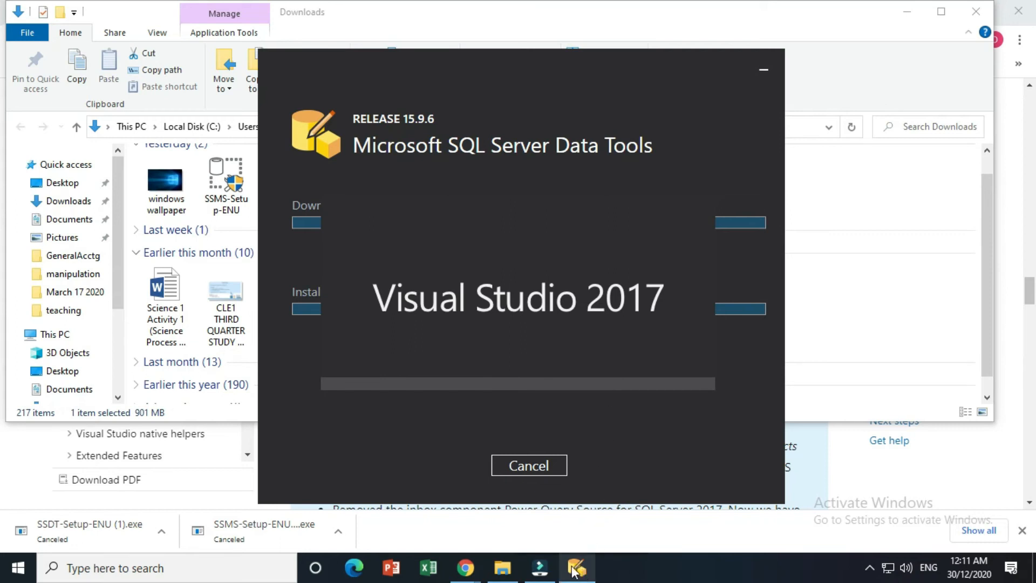
Switch from the SSDT setup window to Visual Studio and open the recent solution Report Project2.sln
left_click(512, 464)
left_click(580, 567)
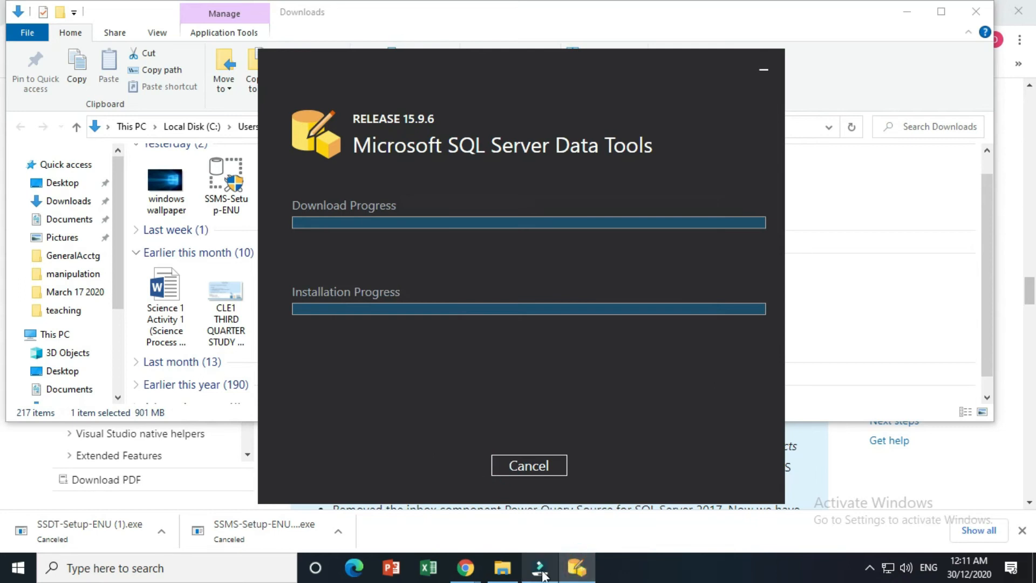
left_click(540, 567)
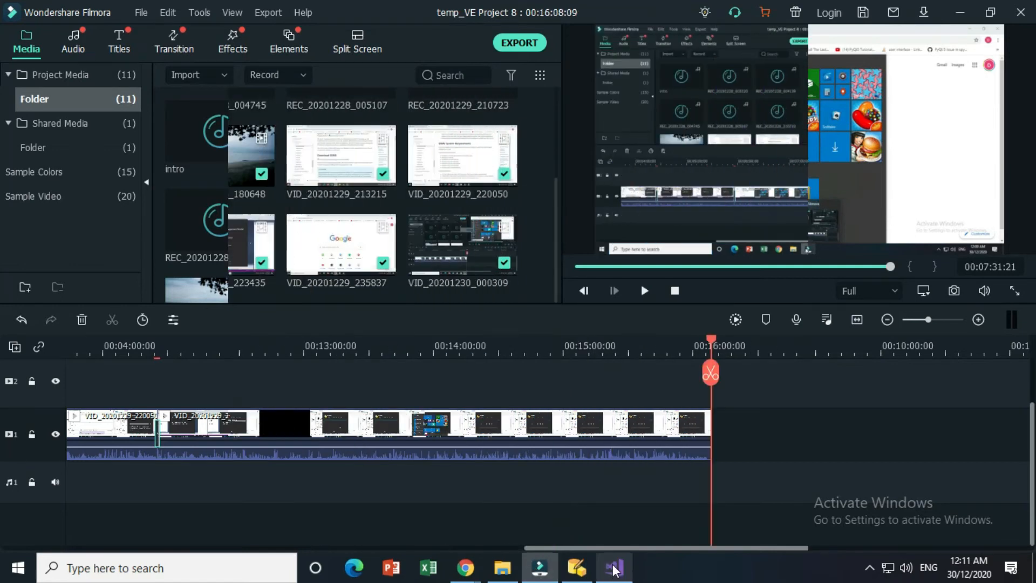
left_click(613, 567)
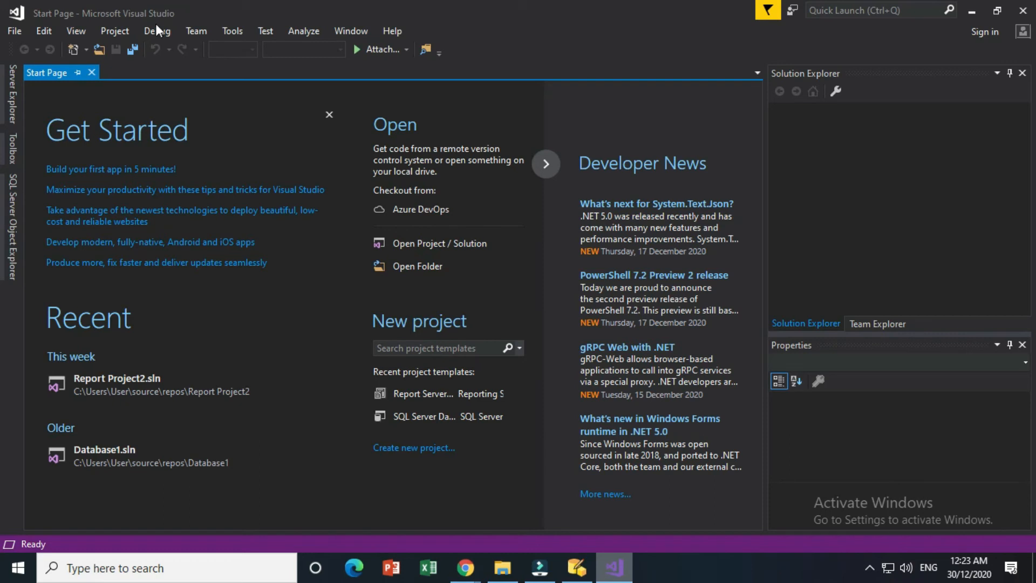
left_click(147, 388)
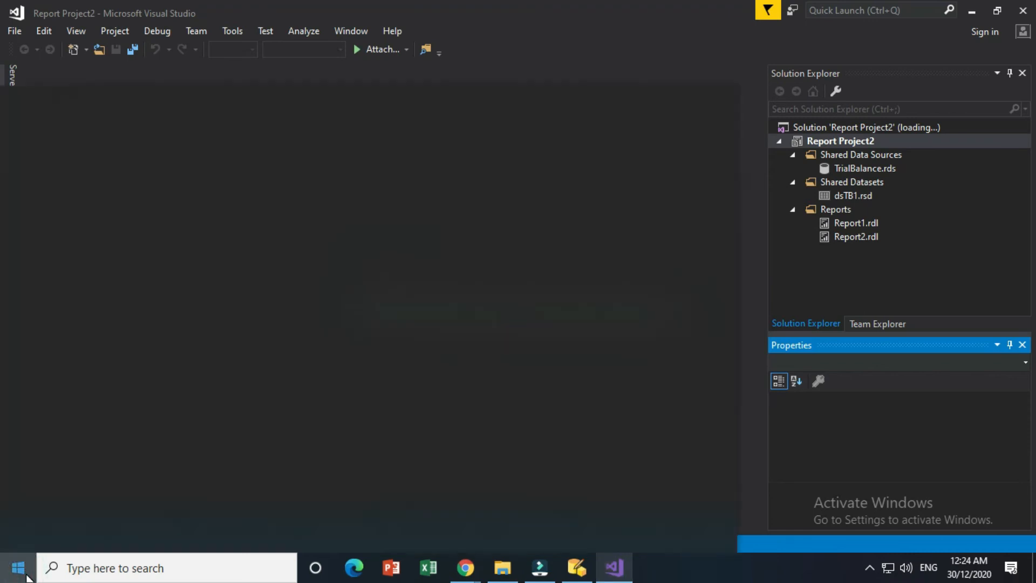
Look through the full list of installed programs for the SQL Server Tools and Visual Studio entries, then return to the report project
left_click(18, 567)
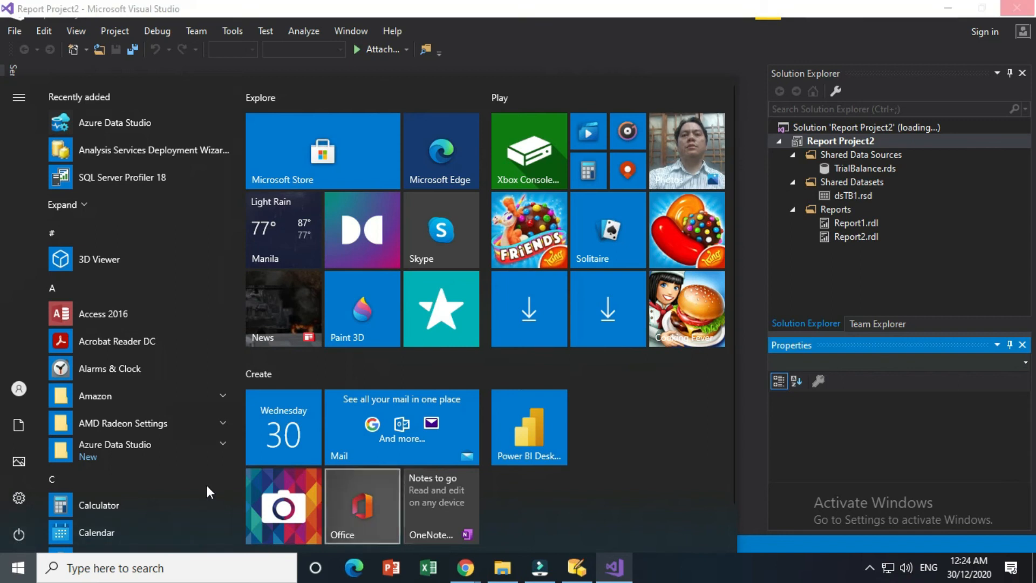
scroll(78, 373, "down", 5)
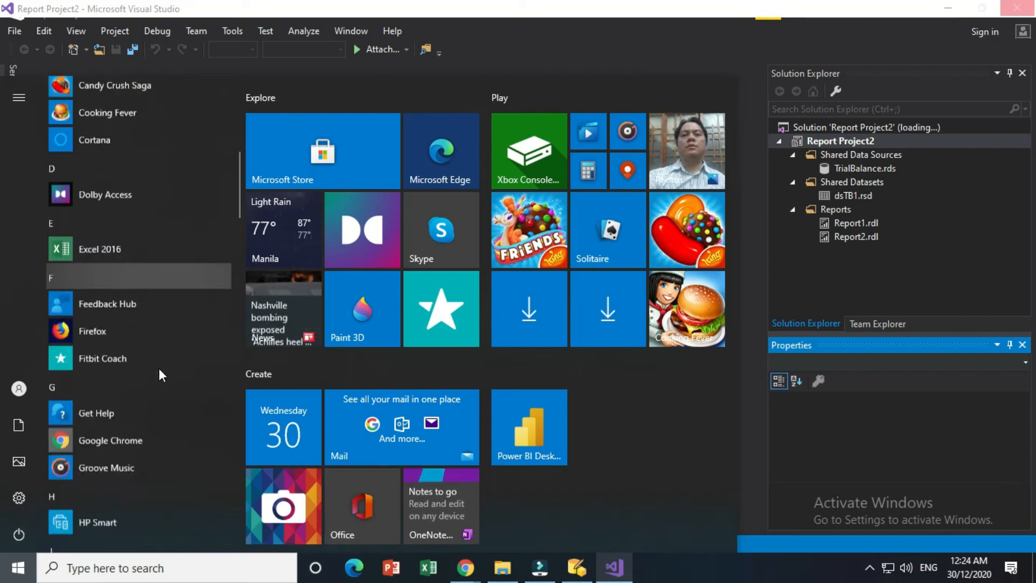
scroll(159, 370, "down", 5)
scroll(160, 370, "down", 5)
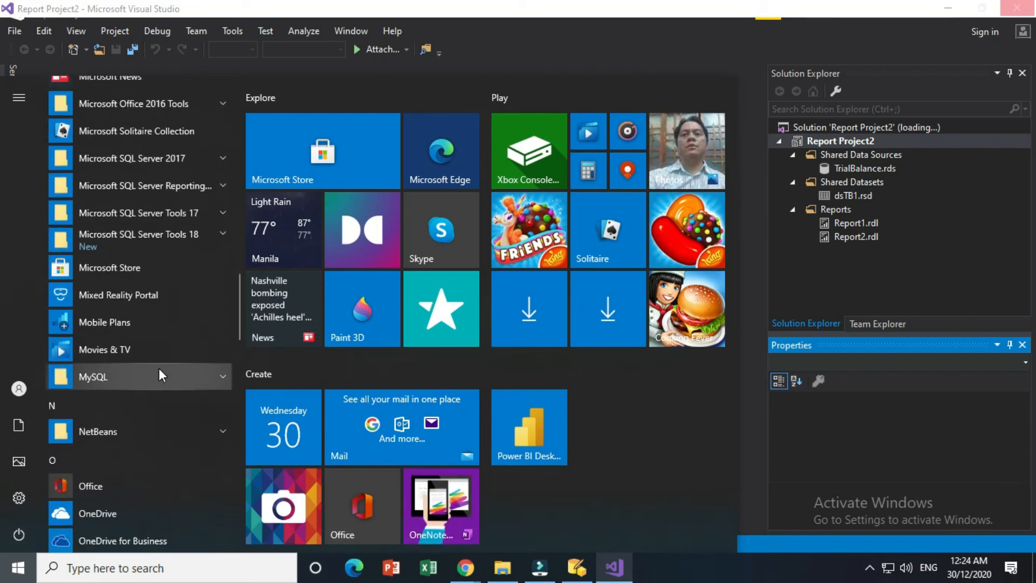
scroll(159, 370, "down", 5)
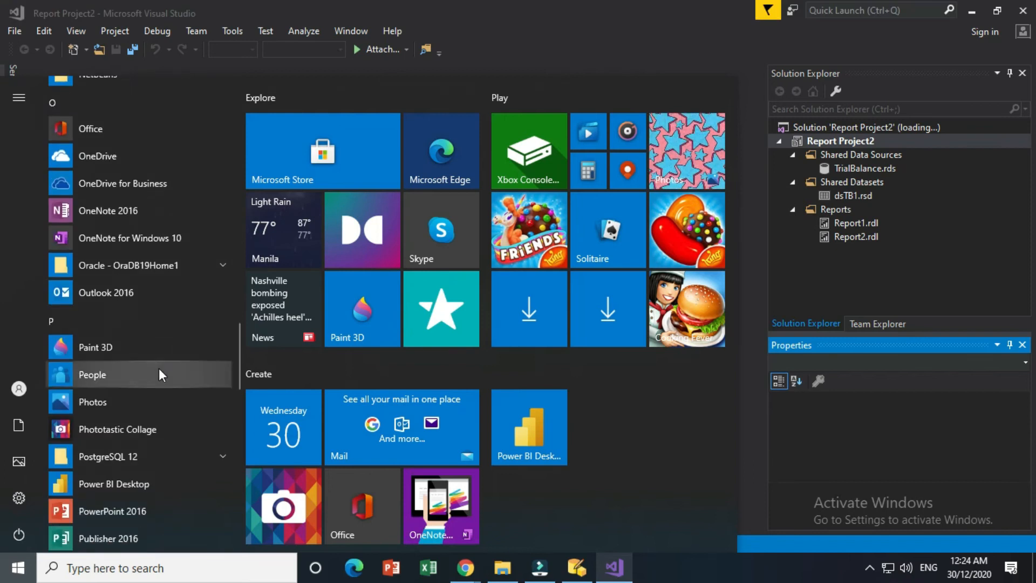
scroll(159, 368, "down", 2)
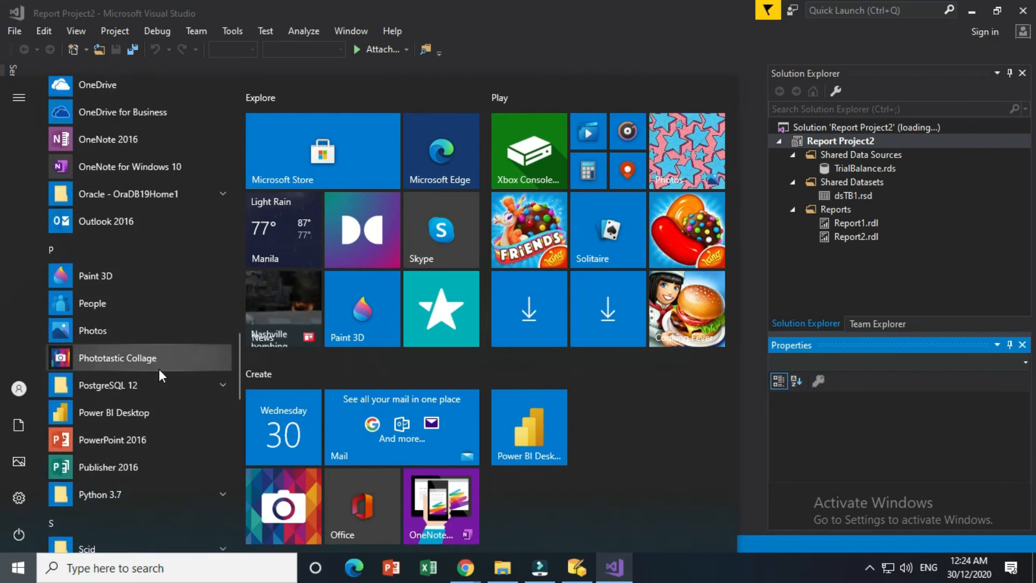
scroll(159, 368, "up", 5)
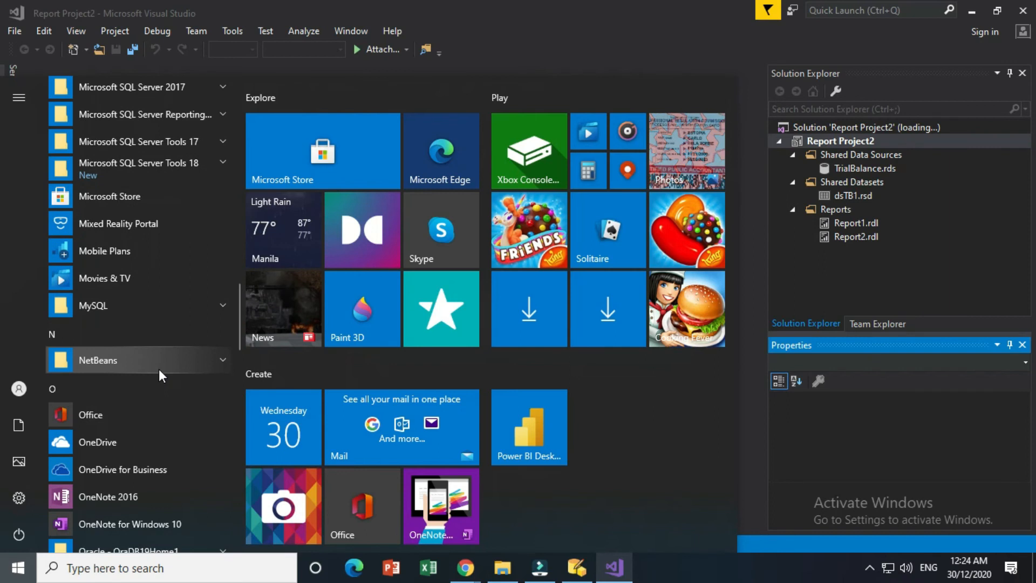
scroll(158, 368, "up", 6)
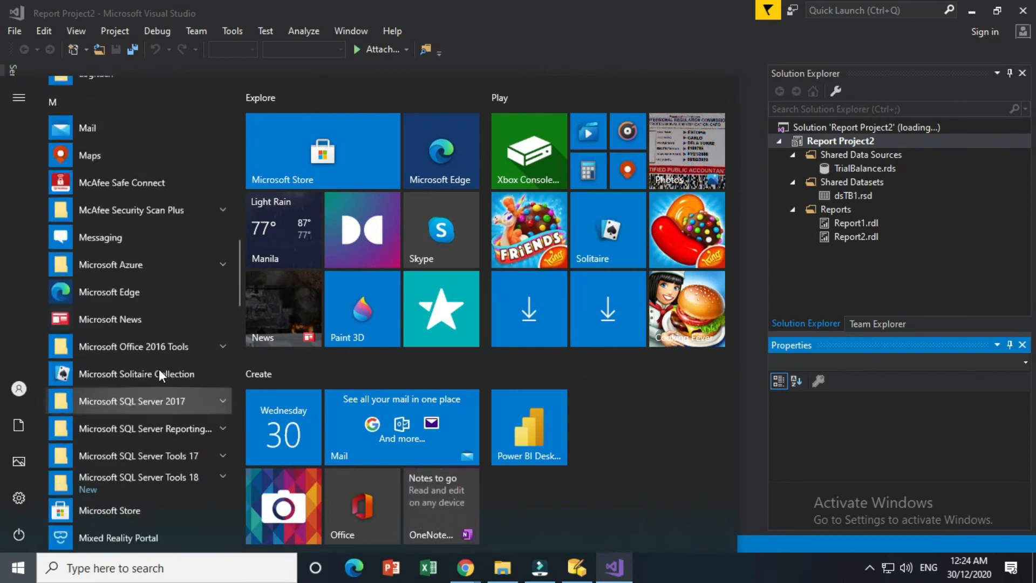
scroll(159, 368, "up", 1)
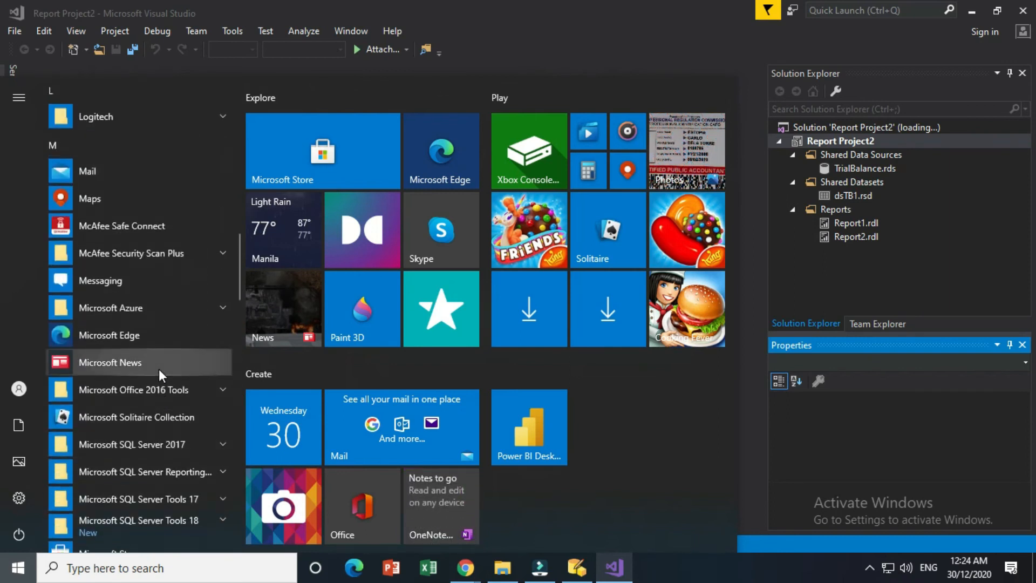
scroll(158, 368, "up", 2)
scroll(159, 368, "down", 6)
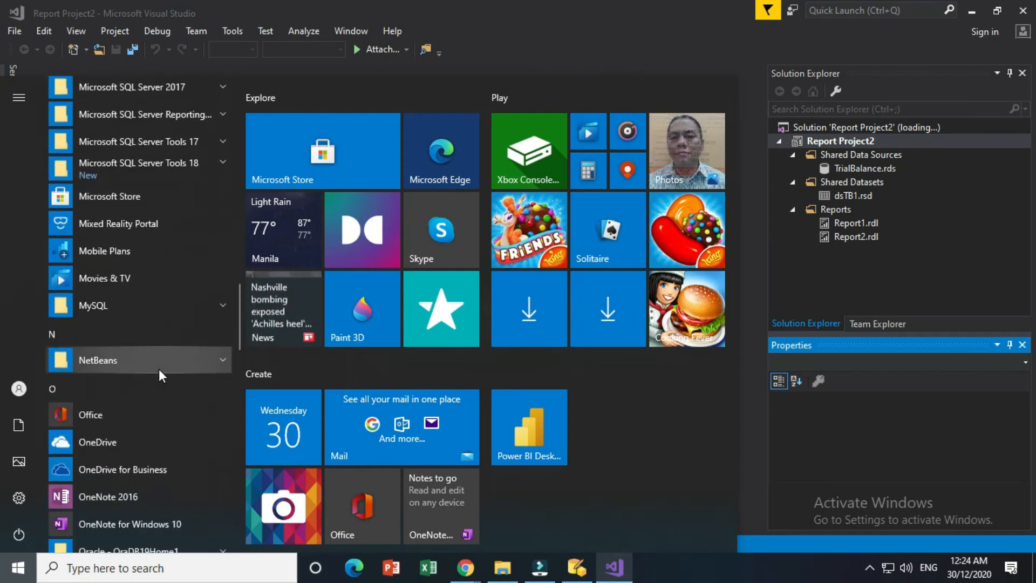
scroll(159, 368, "down", 3)
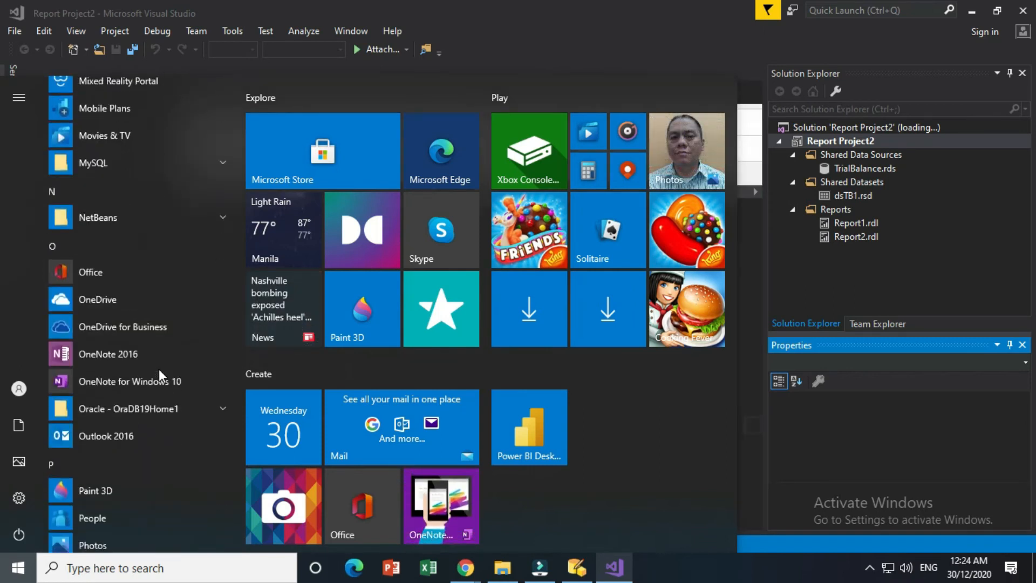
scroll(163, 374, "down", 5)
scroll(163, 374, "down", 5)
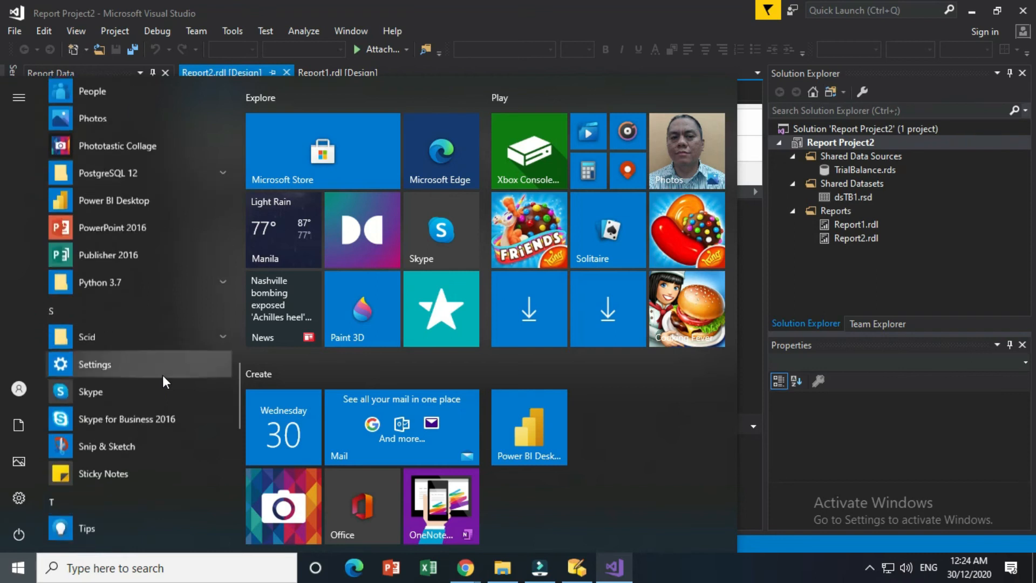
scroll(163, 376, "down", 3)
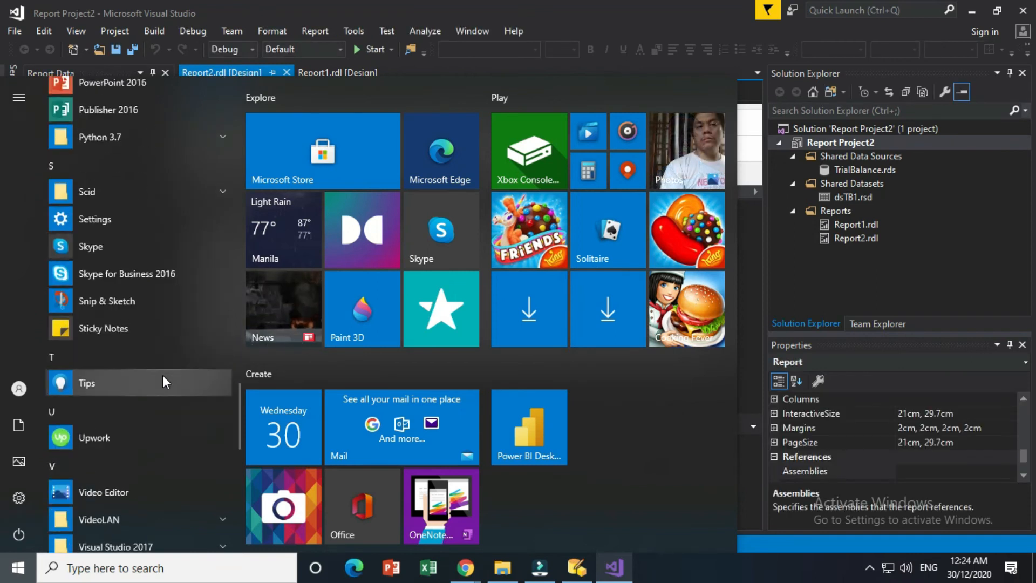
scroll(163, 376, "down", 4)
scroll(163, 374, "down", 3)
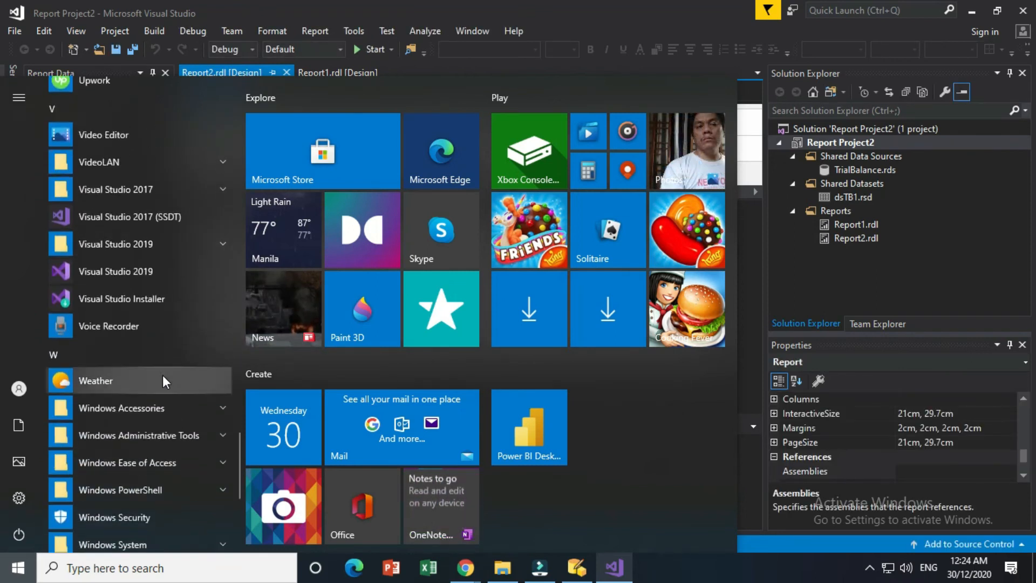
scroll(163, 374, "down", 4)
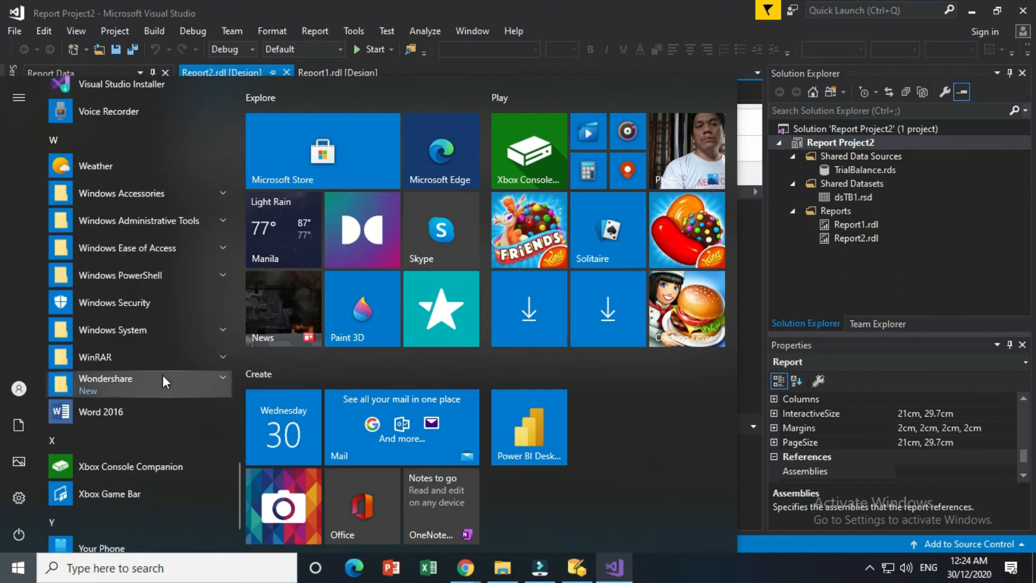
scroll(163, 374, "down", 2)
scroll(163, 374, "up", 9)
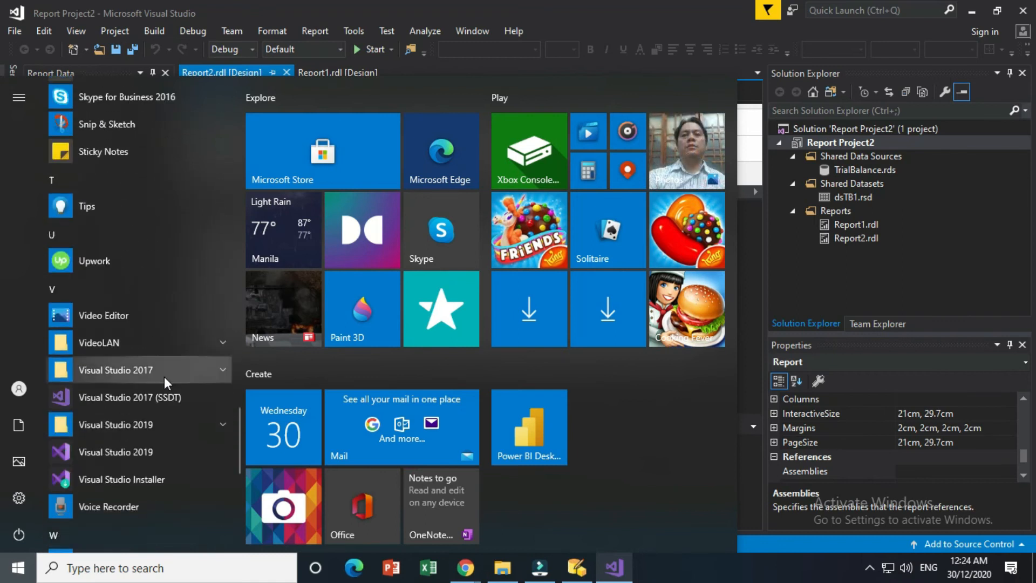
scroll(164, 376, "up", 9)
scroll(164, 376, "up", 4)
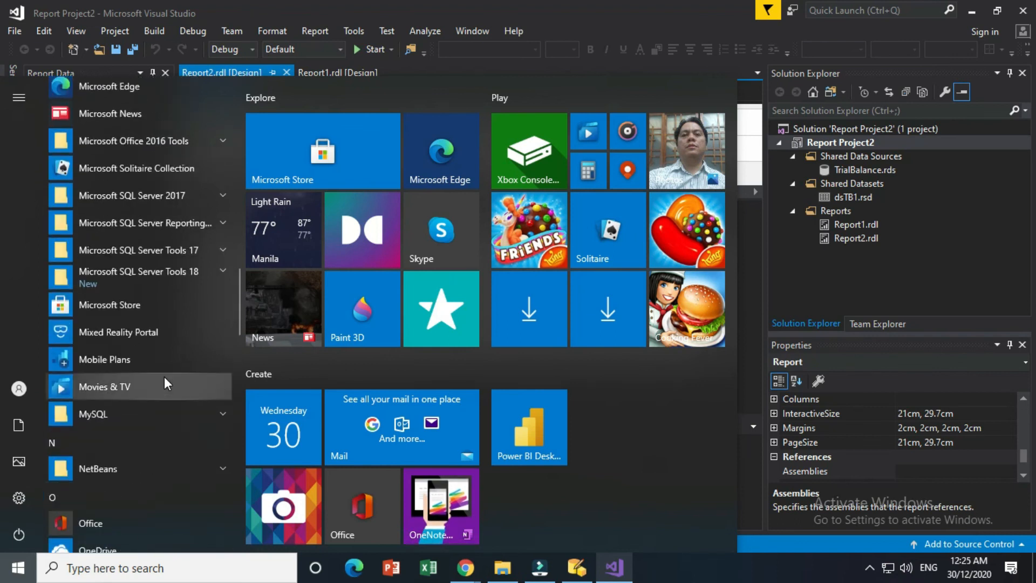
scroll(164, 382, "up", 5)
scroll(164, 383, "up", 10)
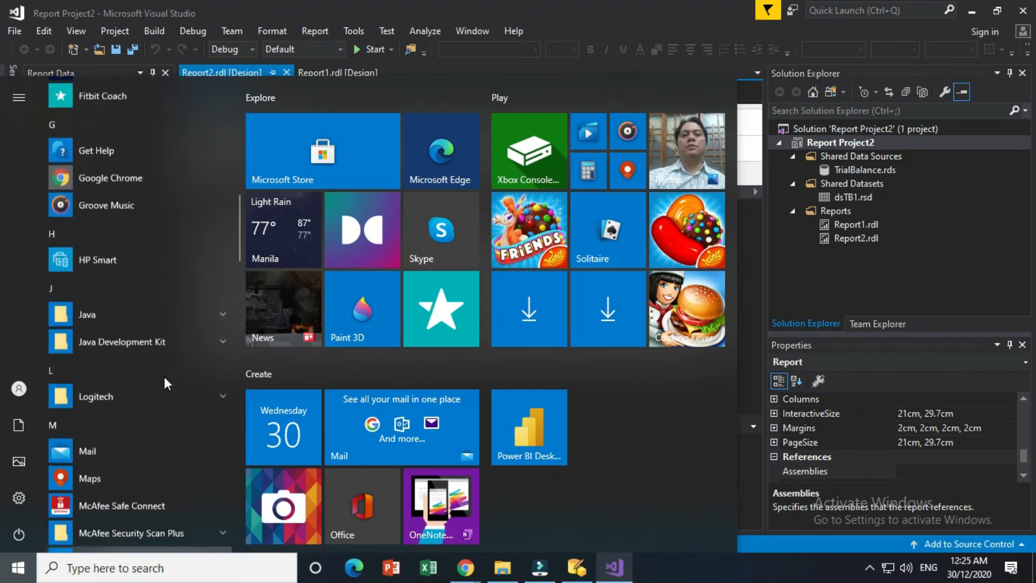
scroll(164, 378, "up", 4)
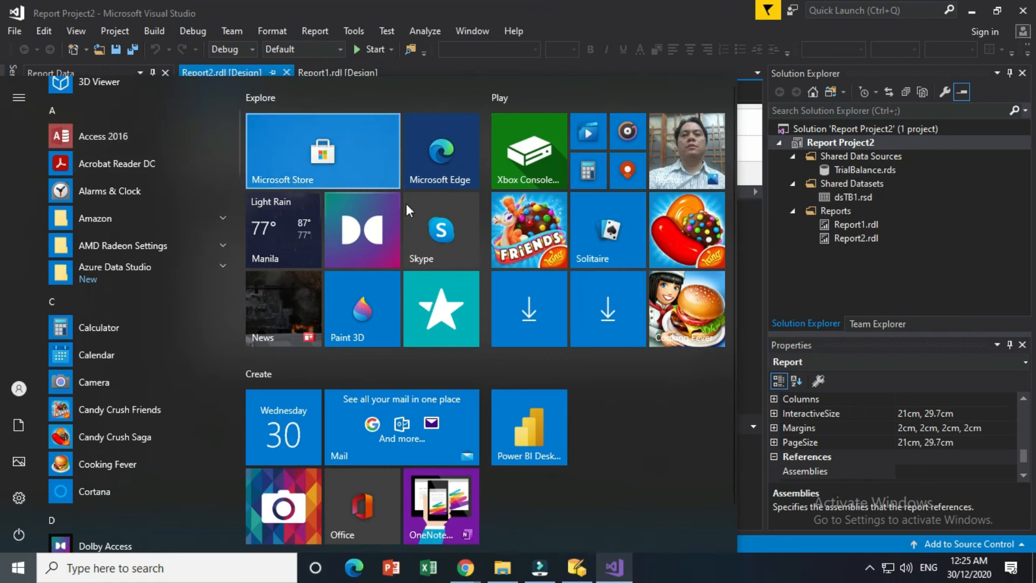
left_click(943, 260)
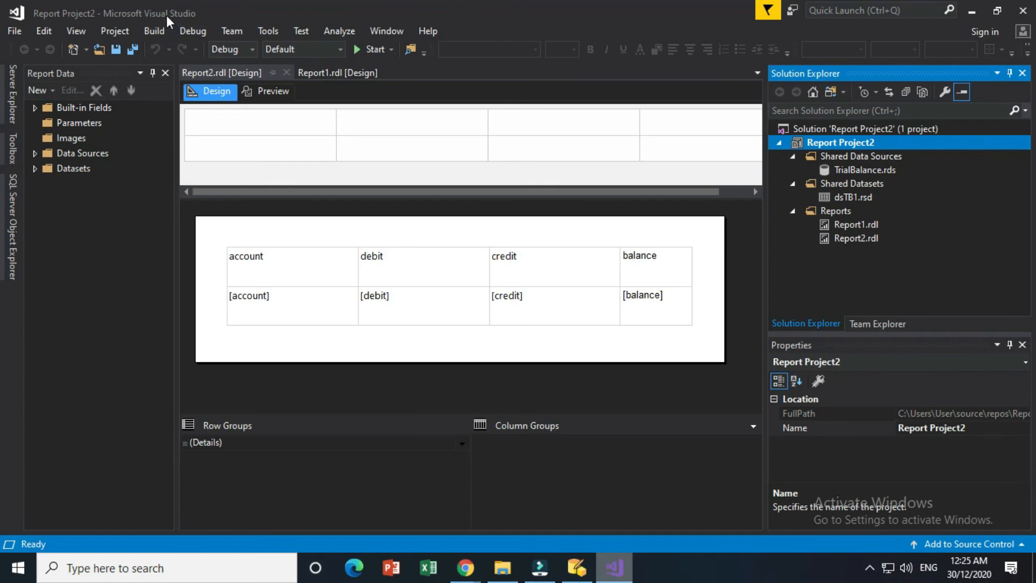
Switch Report2.rdl between its design and preview views, ending in the preview
left_click(117, 297)
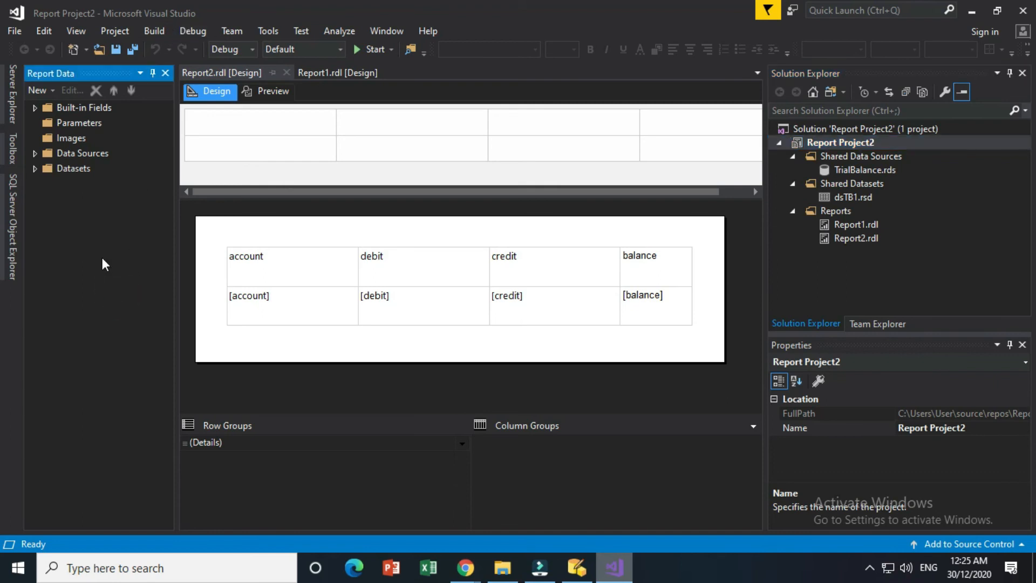
left_click(272, 91)
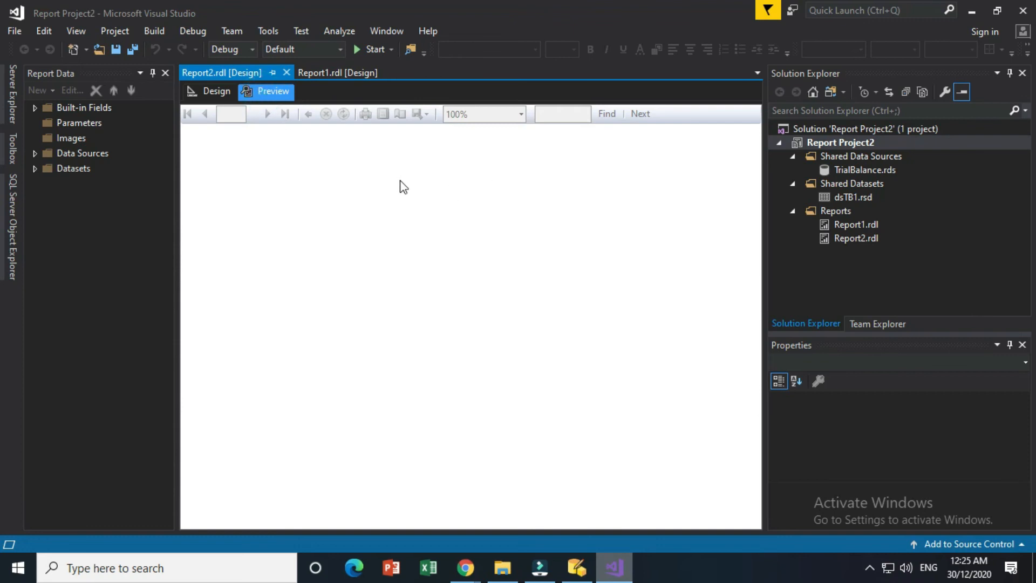
left_click(215, 93)
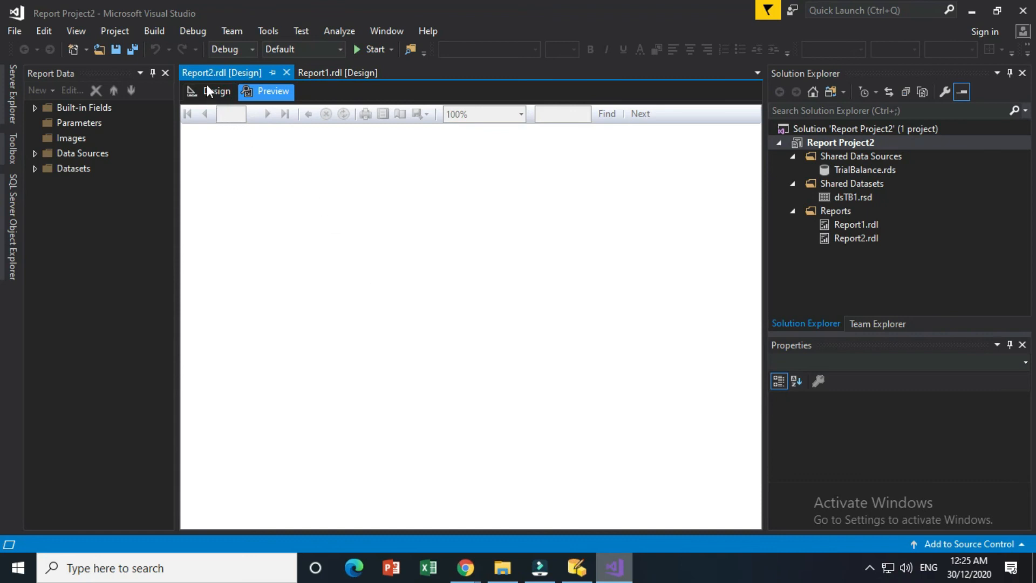
left_click(267, 92)
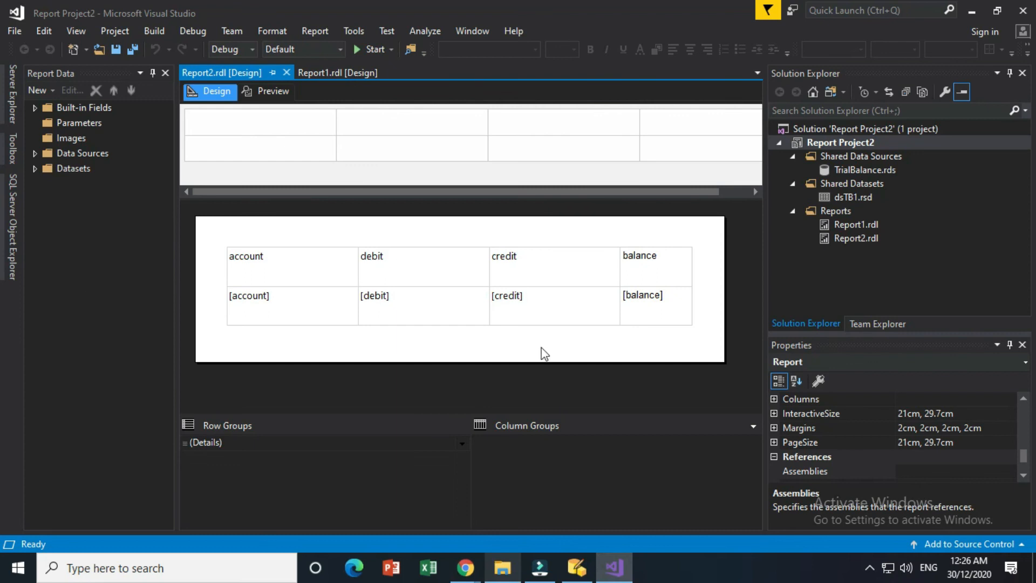
left_click(264, 90)
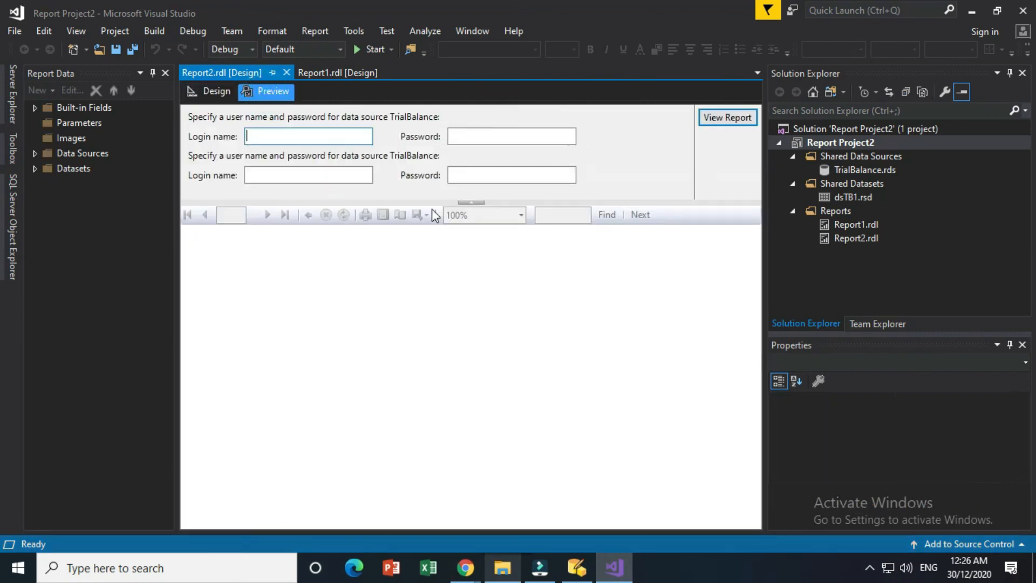
Enter login name SA and the password for both TrialBalance data source prompts and run the report
left_click(326, 139)
type("SA")
left_click(323, 173)
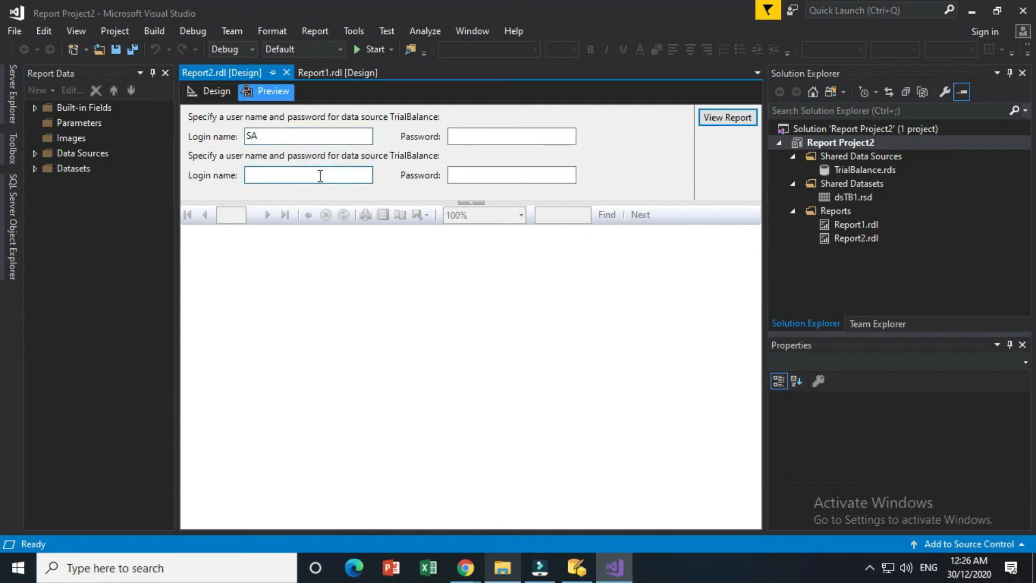
left_click(471, 136)
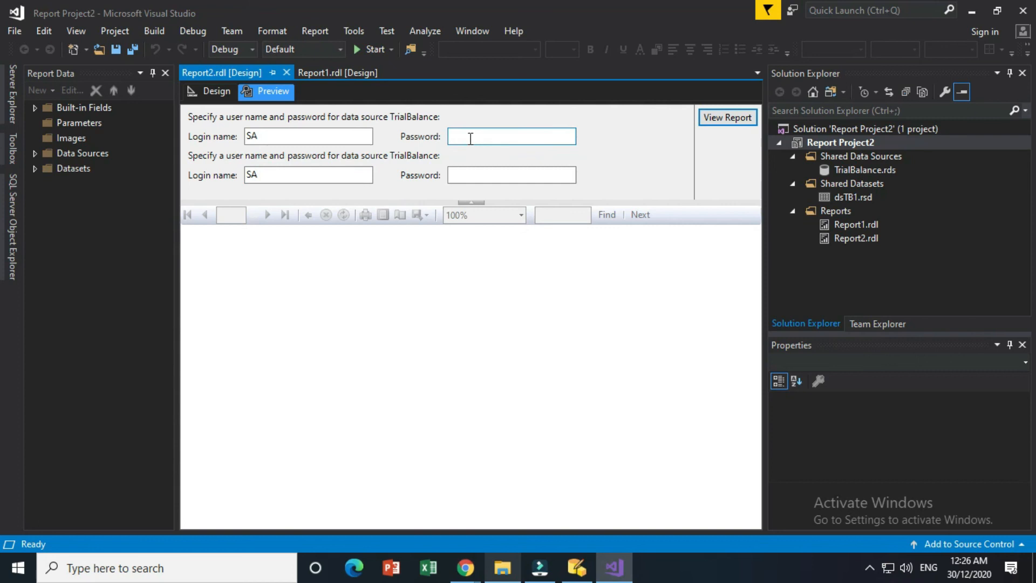
left_click(455, 172)
type("*")
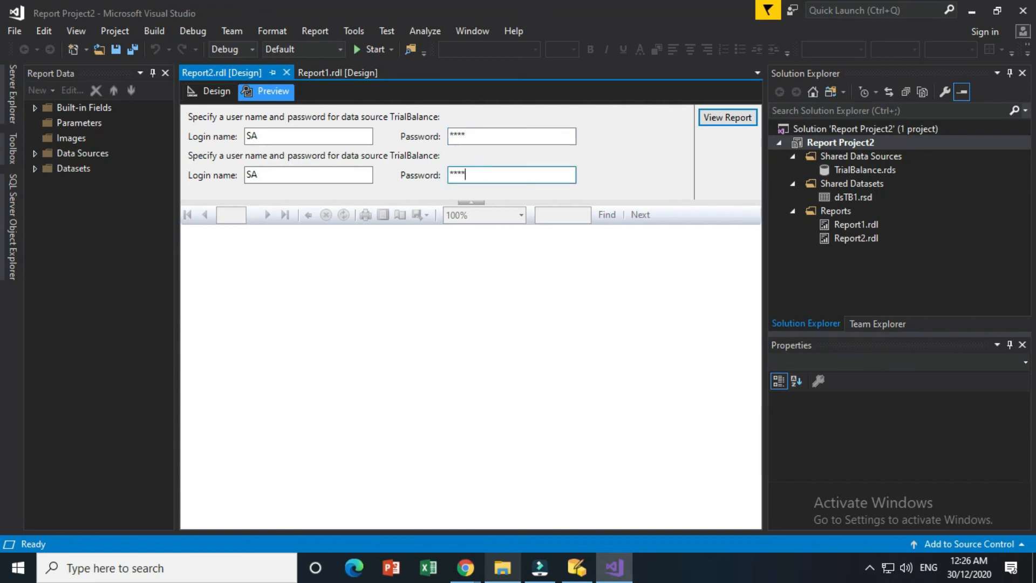
left_click(731, 122)
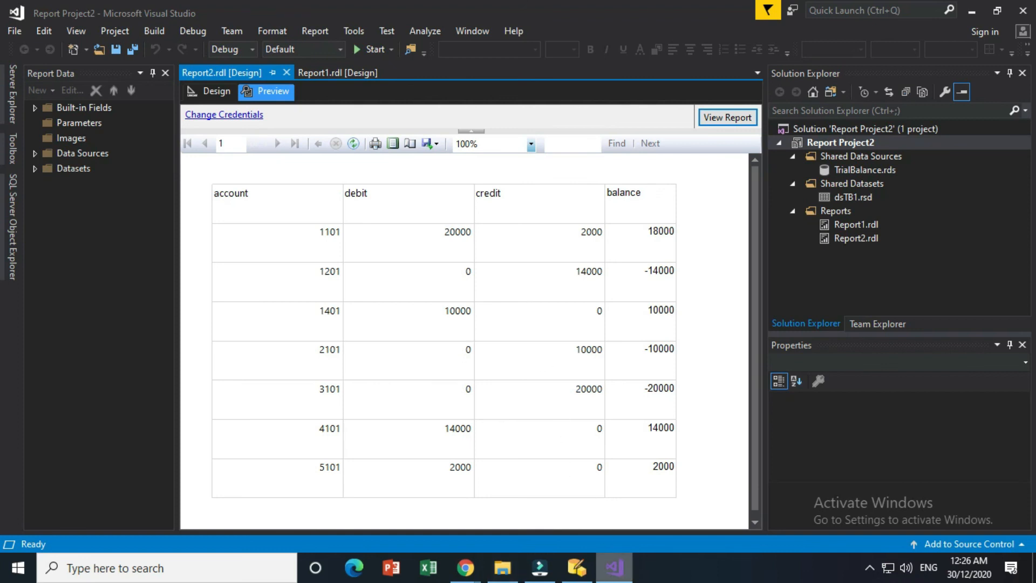
Close Visual Studio with the report project and launch Access 2016 from the installed programs
left_click(1024, 11)
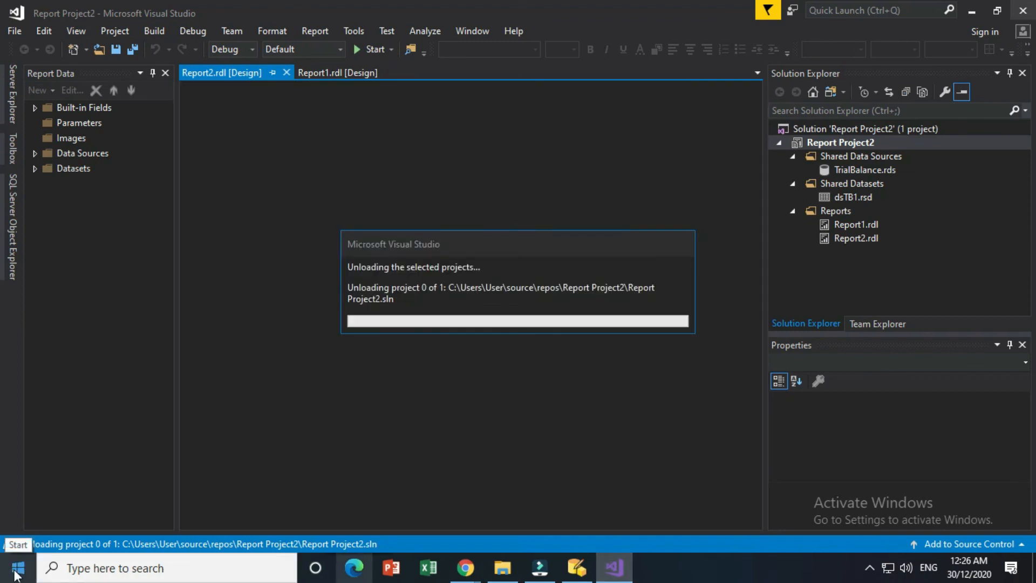
left_click(16, 575)
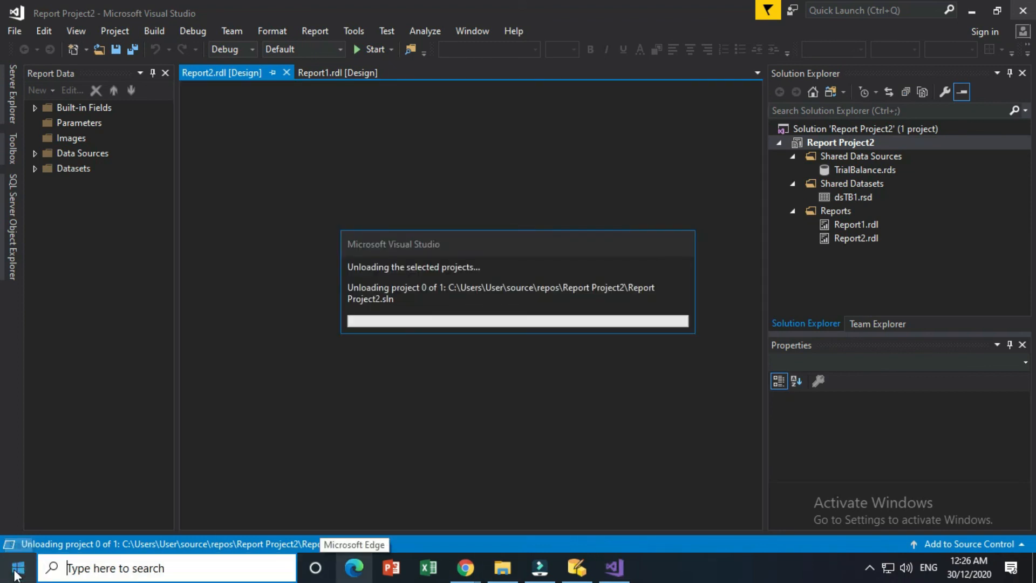
left_click(16, 574)
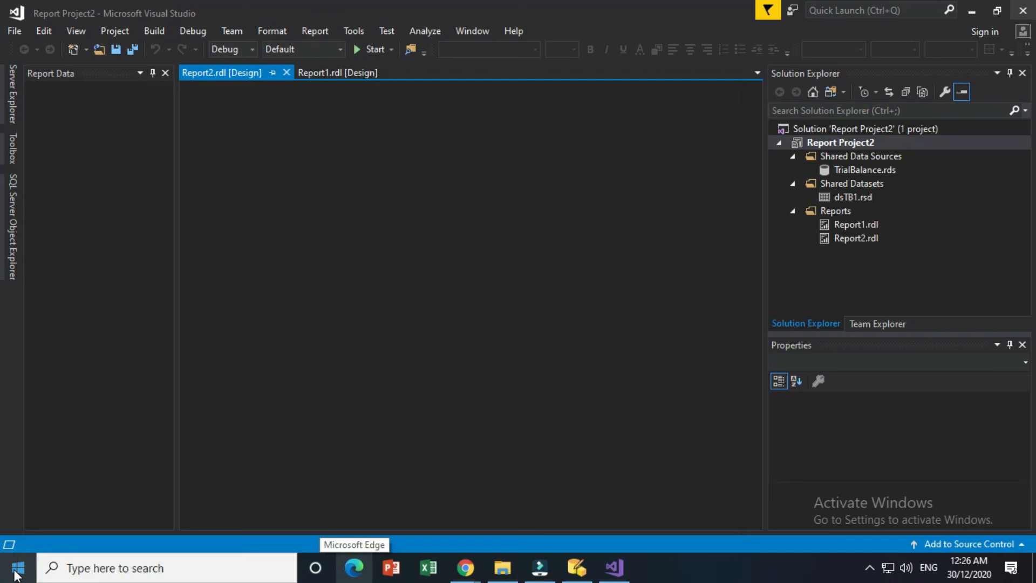
left_click(16, 574)
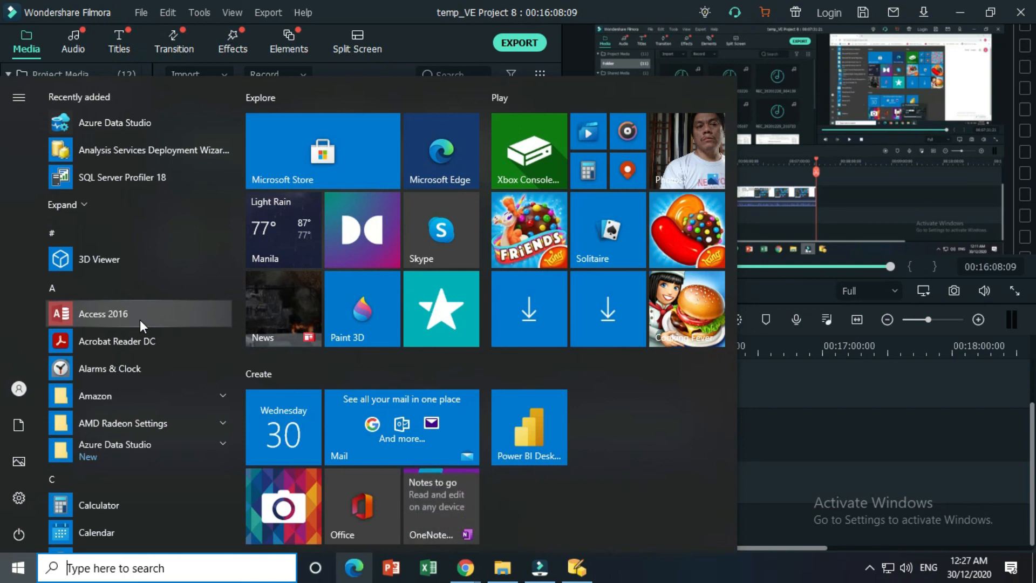
left_click(153, 321)
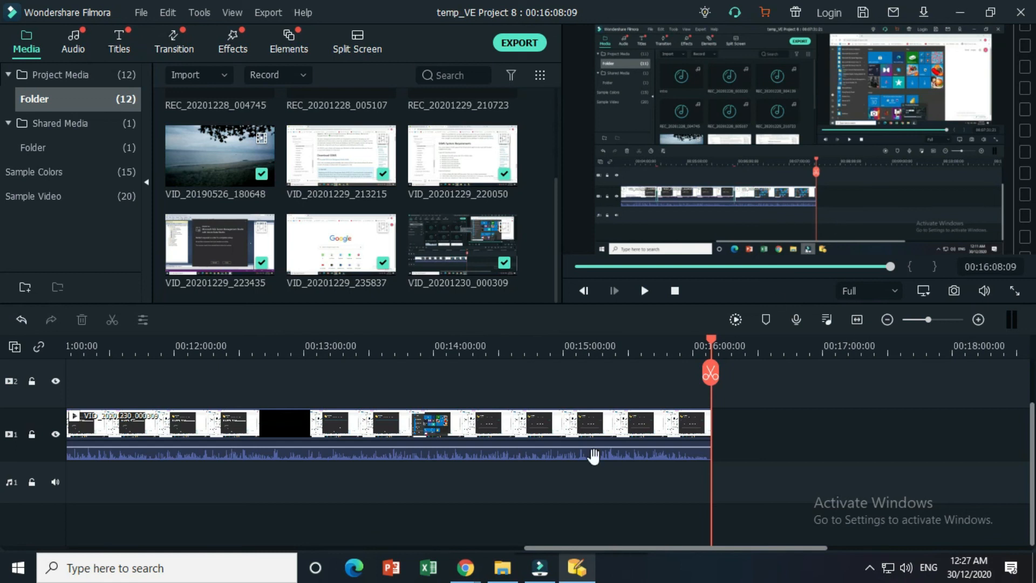
Switch to the Access window and open the recent database GeneralJournalApplication
mouse_move(483, 571)
left_click(499, 527)
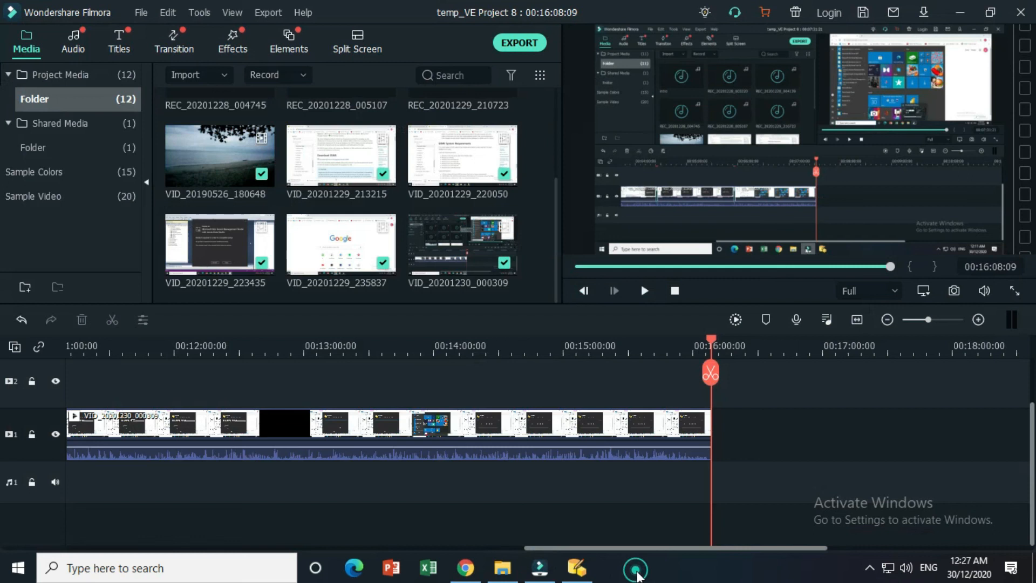
left_click(636, 571)
mouse_move(467, 571)
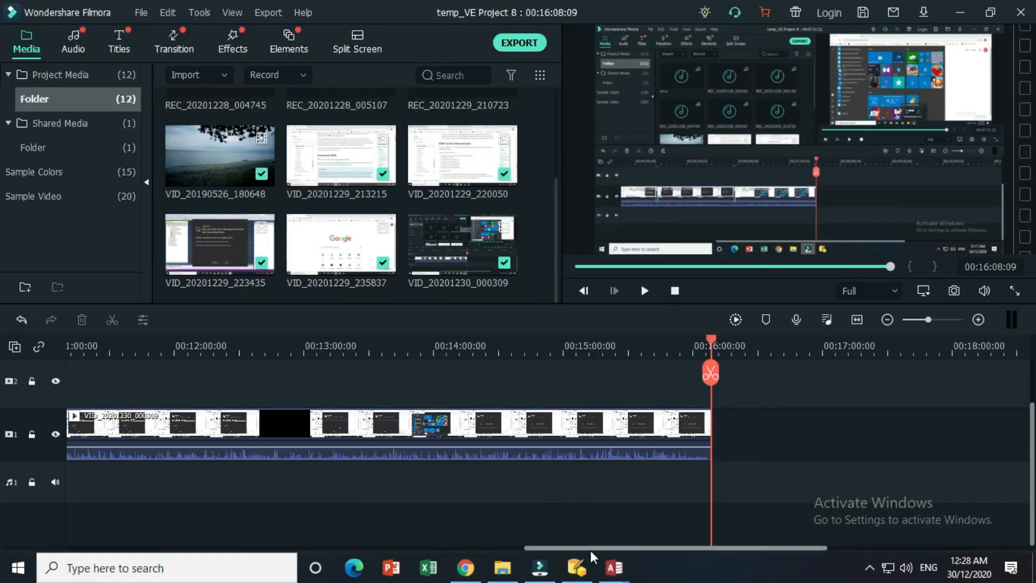
mouse_move(614, 566)
left_click(658, 526)
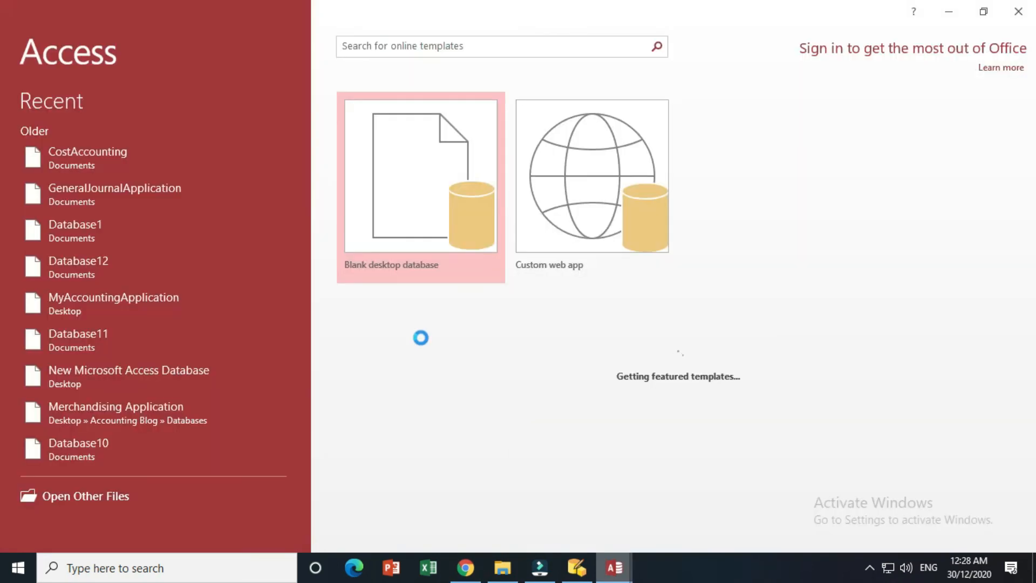
left_click(649, 433)
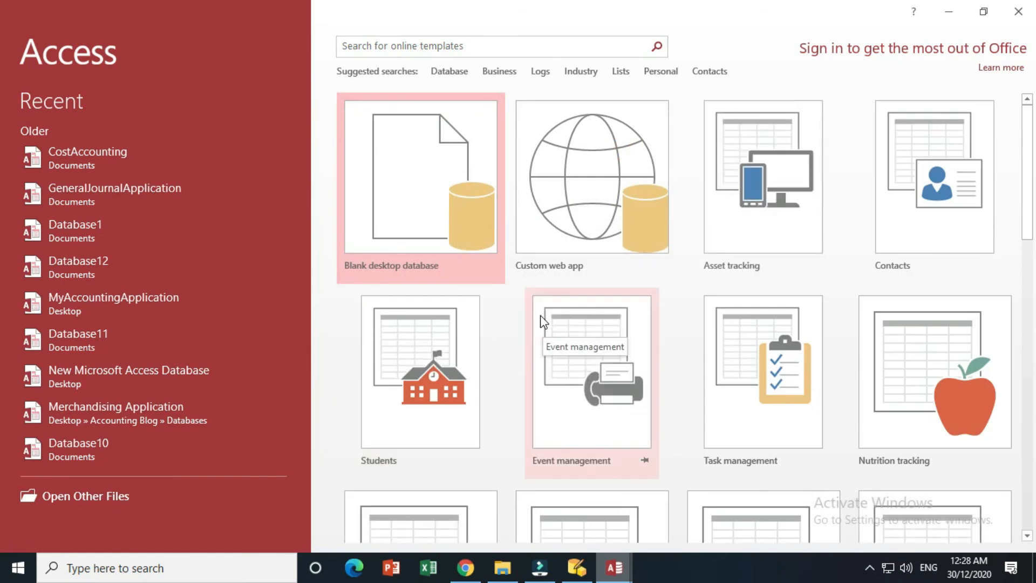
left_click(135, 196)
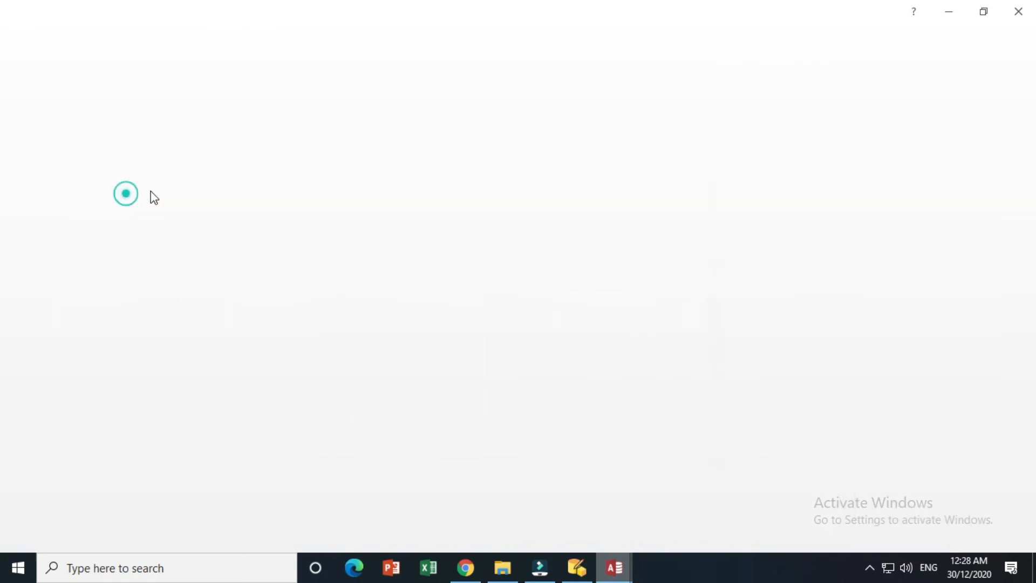